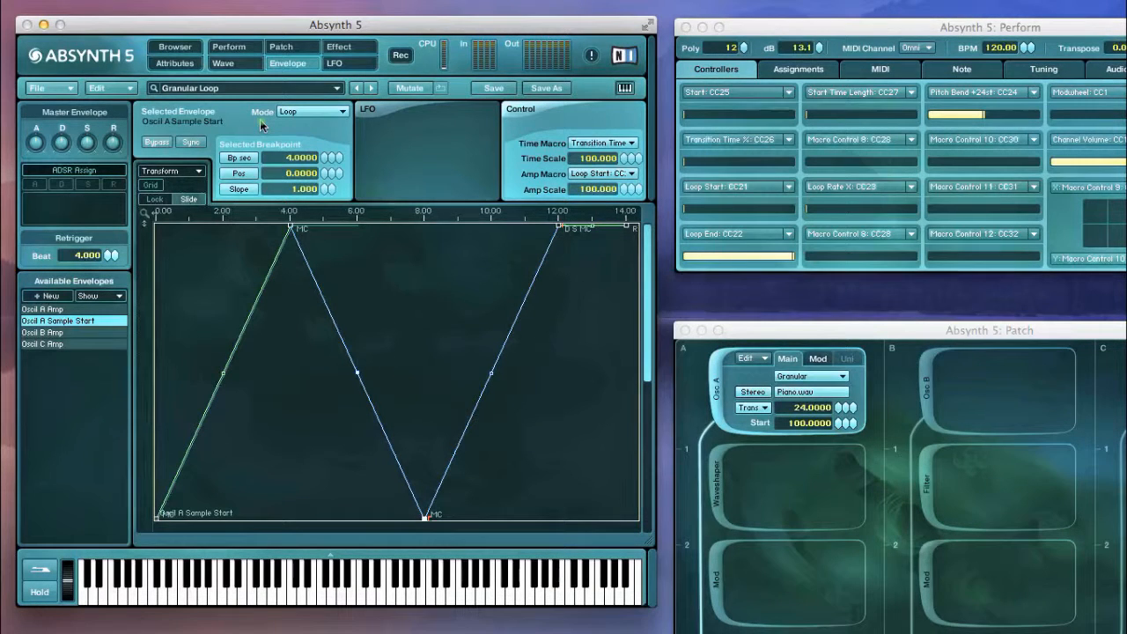
Step: Examine Oscillator A's granular modulation settings and return to its main settings
click(814, 332)
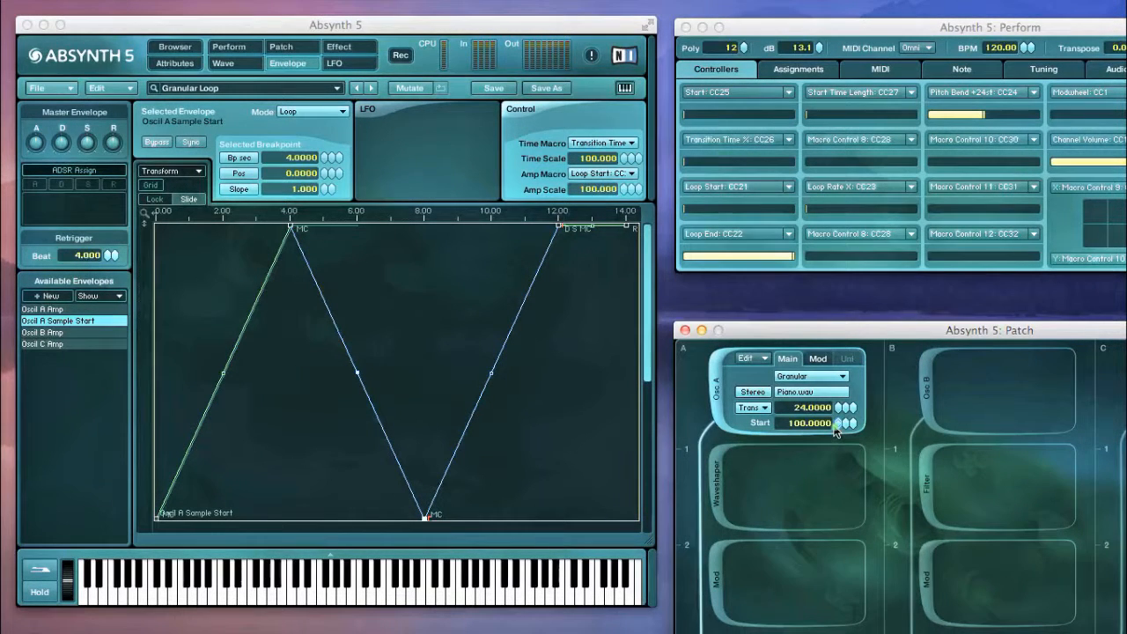
click(819, 358)
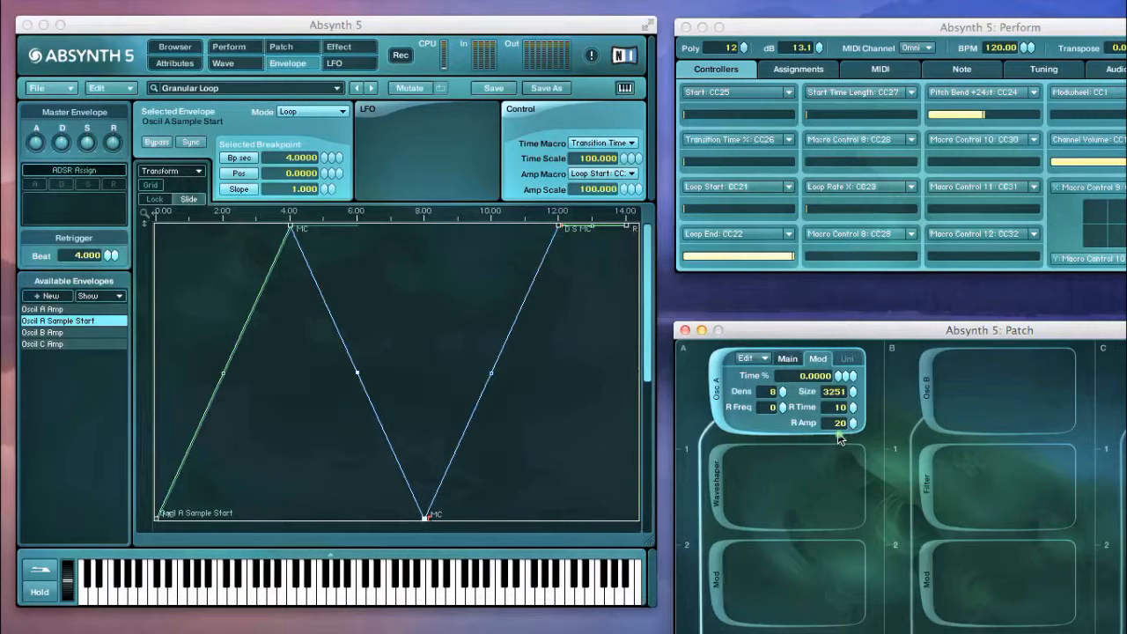
click(789, 361)
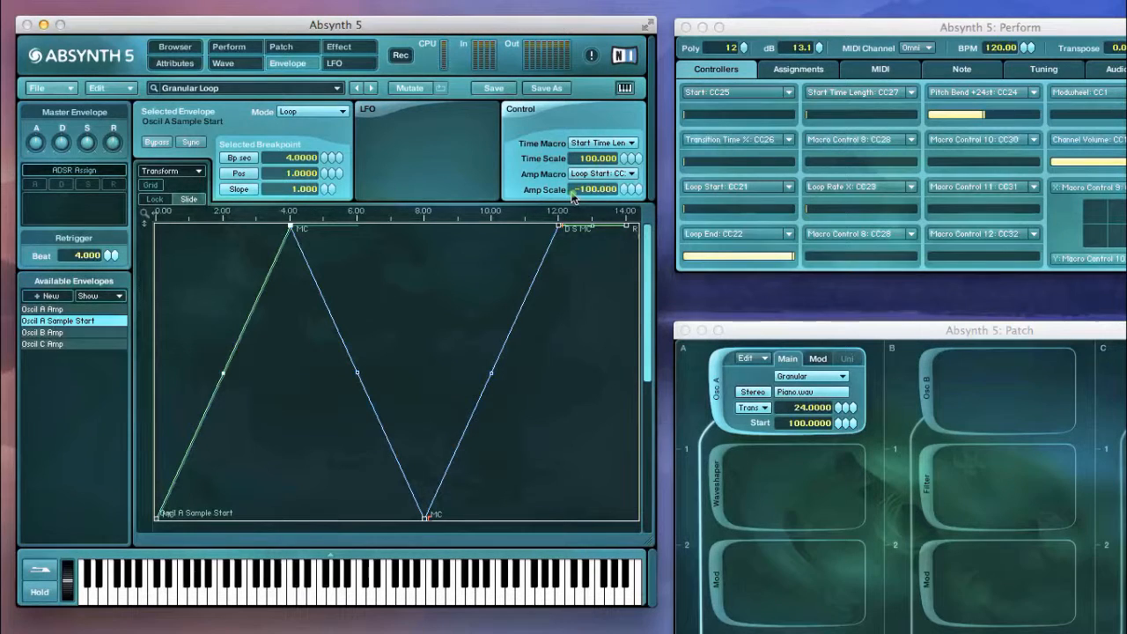
Step: While playing a note, lower the Loop End macro to about one third and raise Loop Rate X to about 85 percent
key(z)
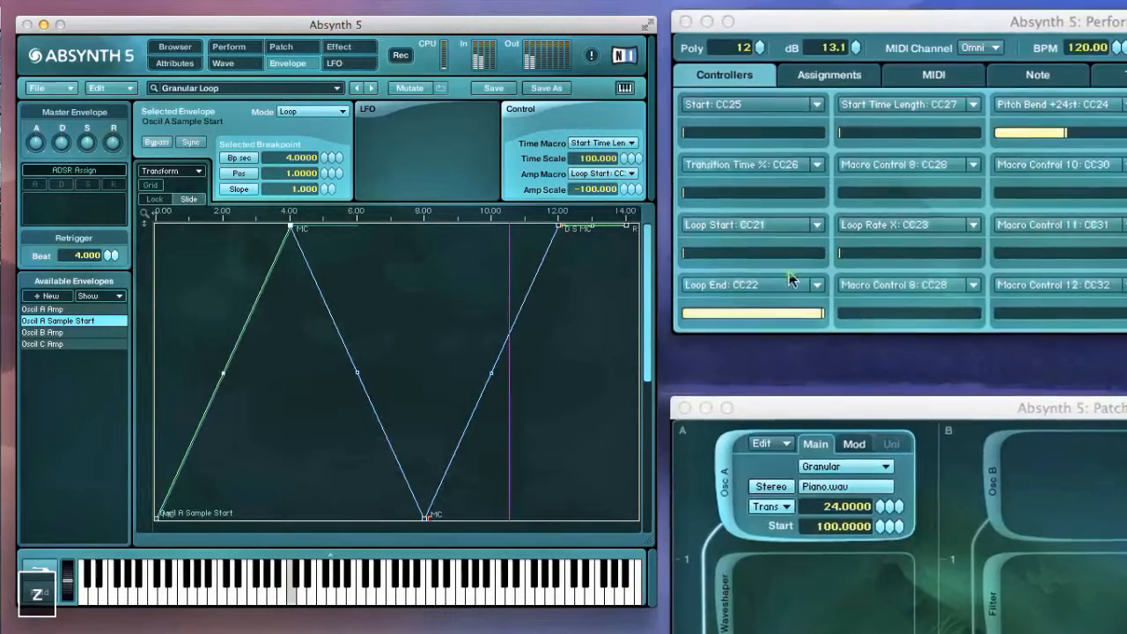
drag(795, 337, 665, 370)
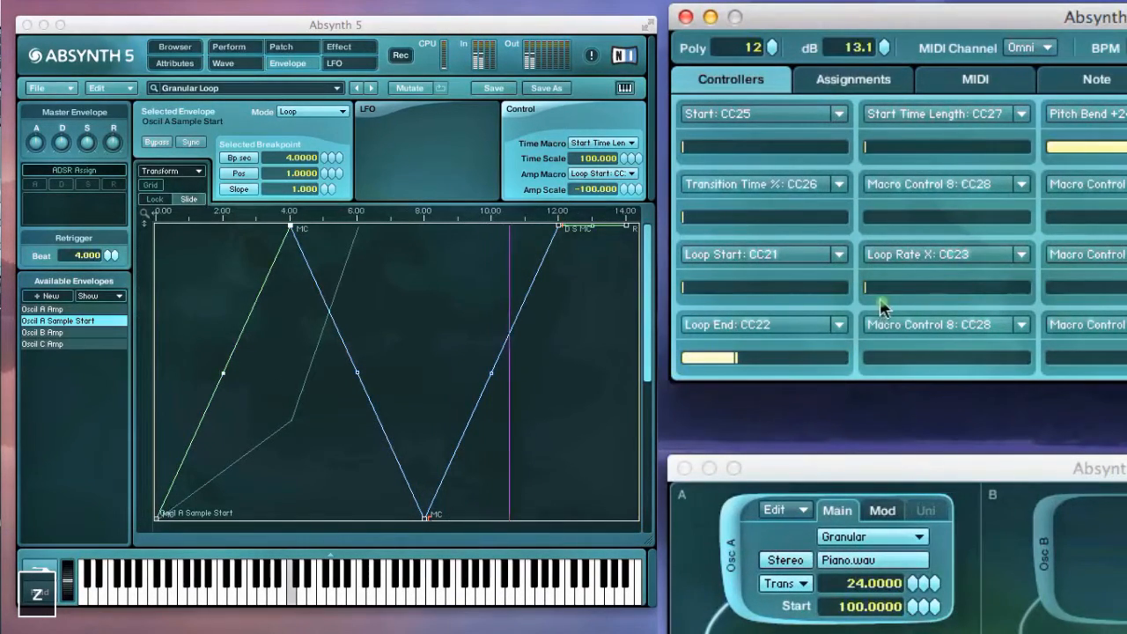
drag(891, 297, 982, 297)
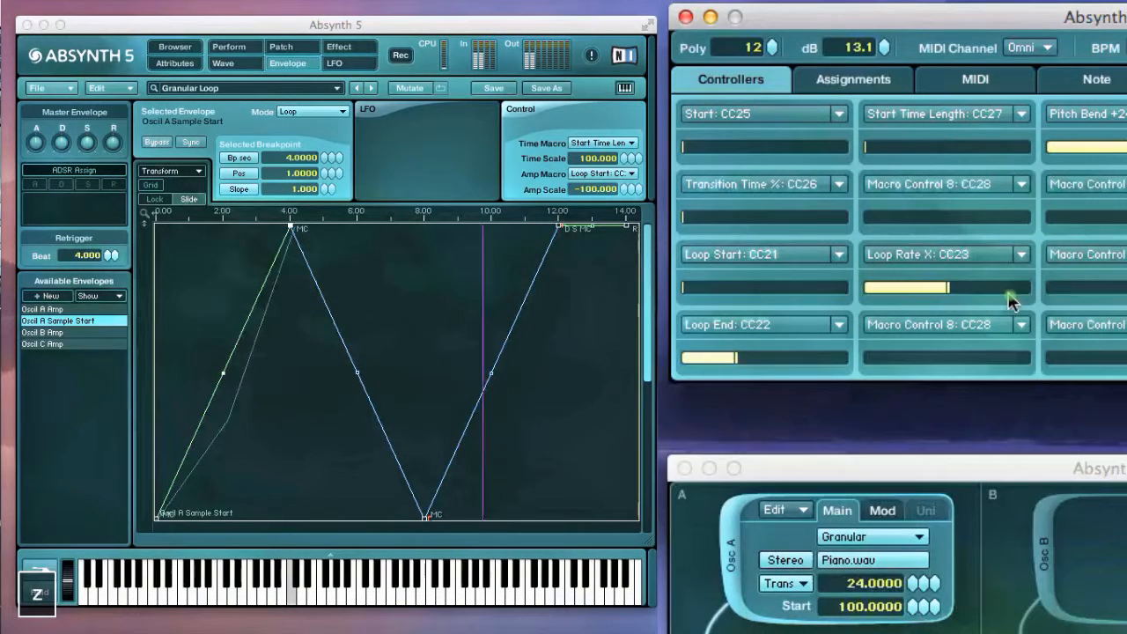
drag(1055, 304, 1087, 308)
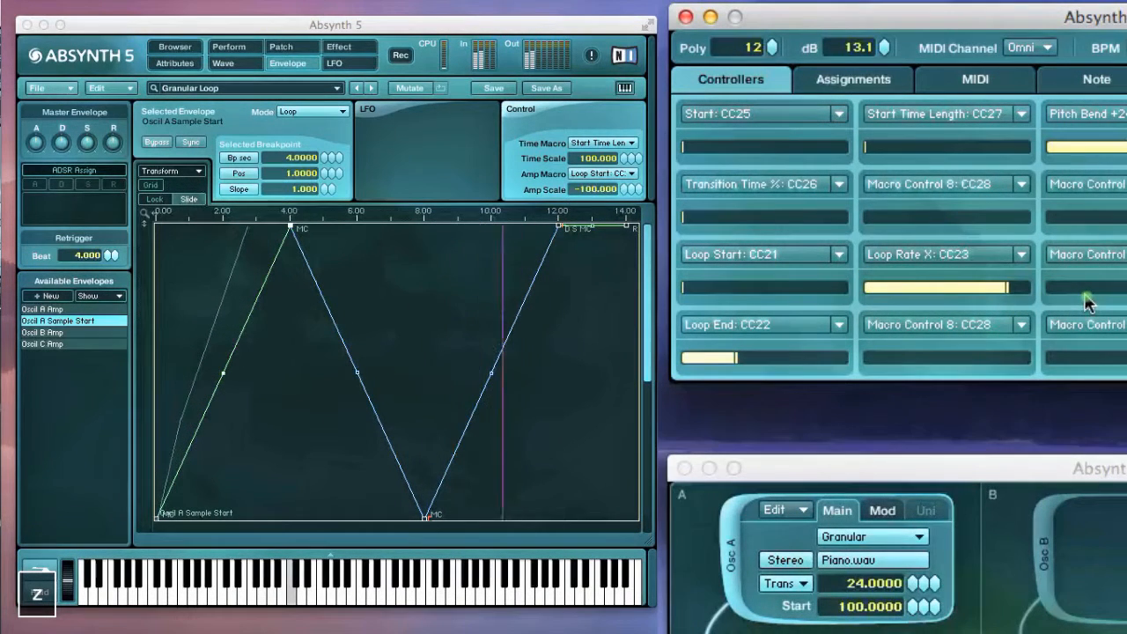
Step: Raise the Transition Time % macro to about one quarter and adjust Loop End to just under half
drag(730, 217, 764, 224)
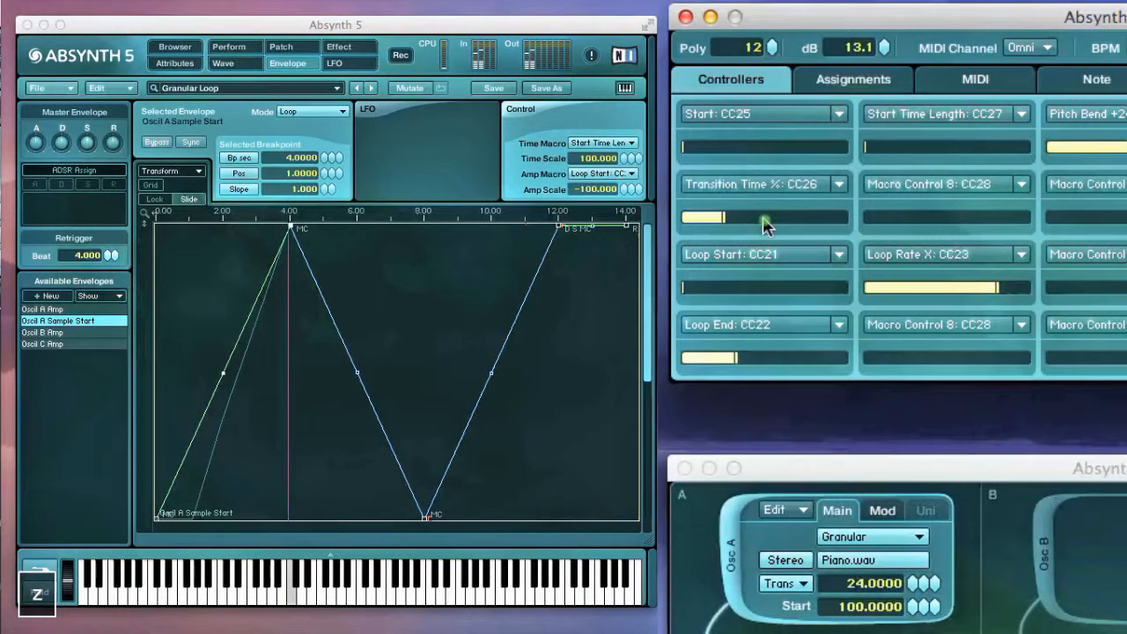
click(751, 357)
drag(780, 370, 788, 363)
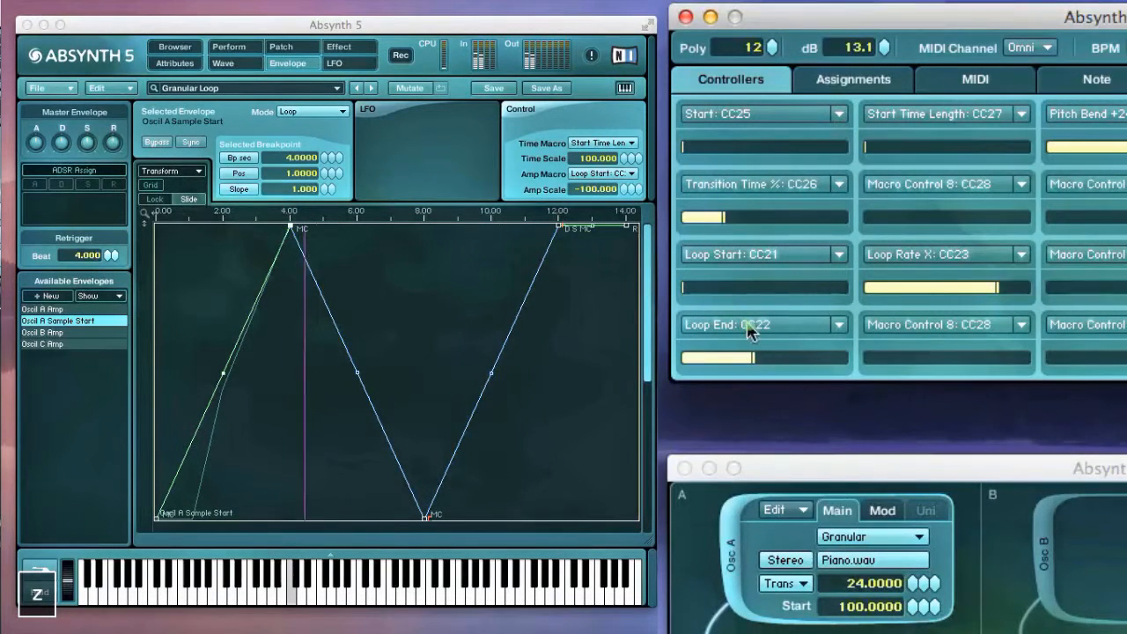
click(785, 365)
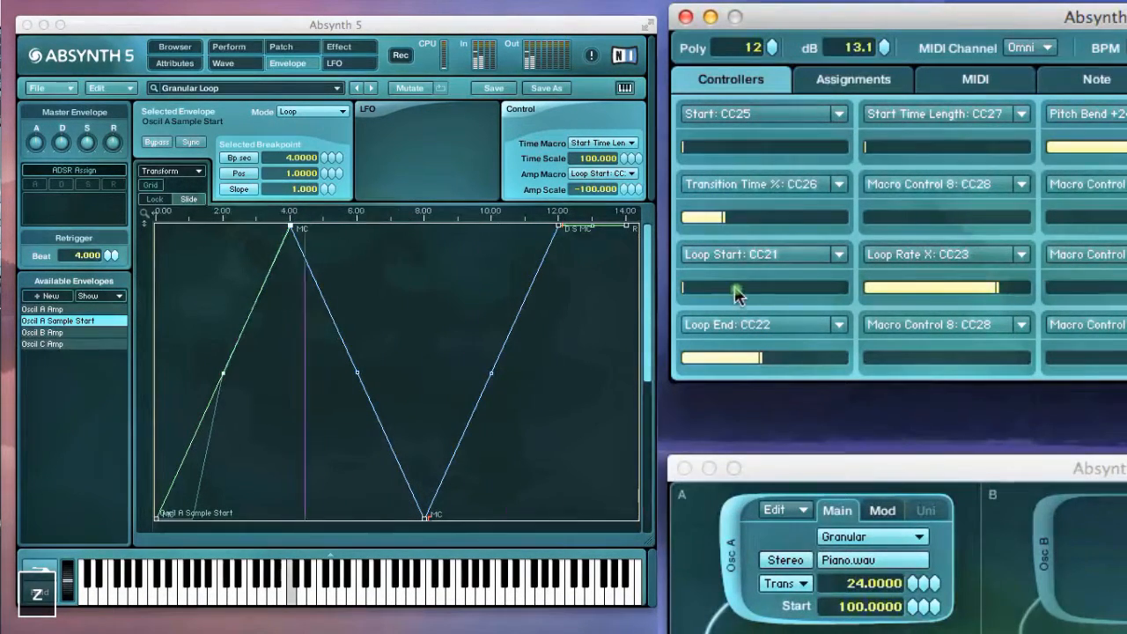
Step: Raise the Loop Start macro to about 63 percent and reduce Transition Time % to zero
drag(738, 295, 843, 287)
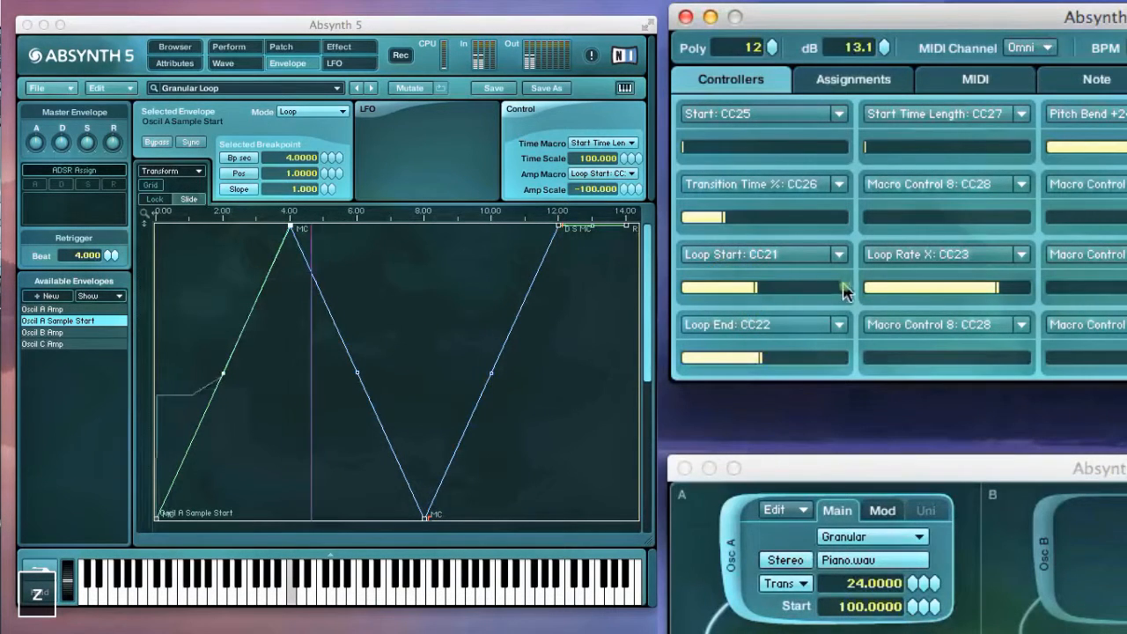
click(779, 224)
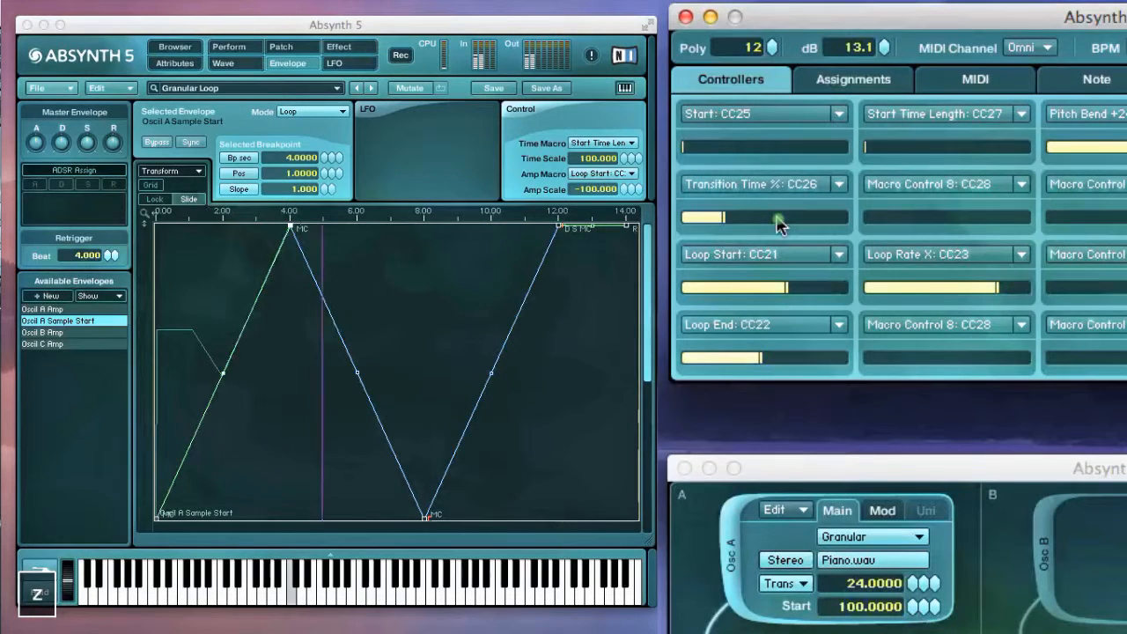
click(772, 226)
drag(772, 226, 708, 237)
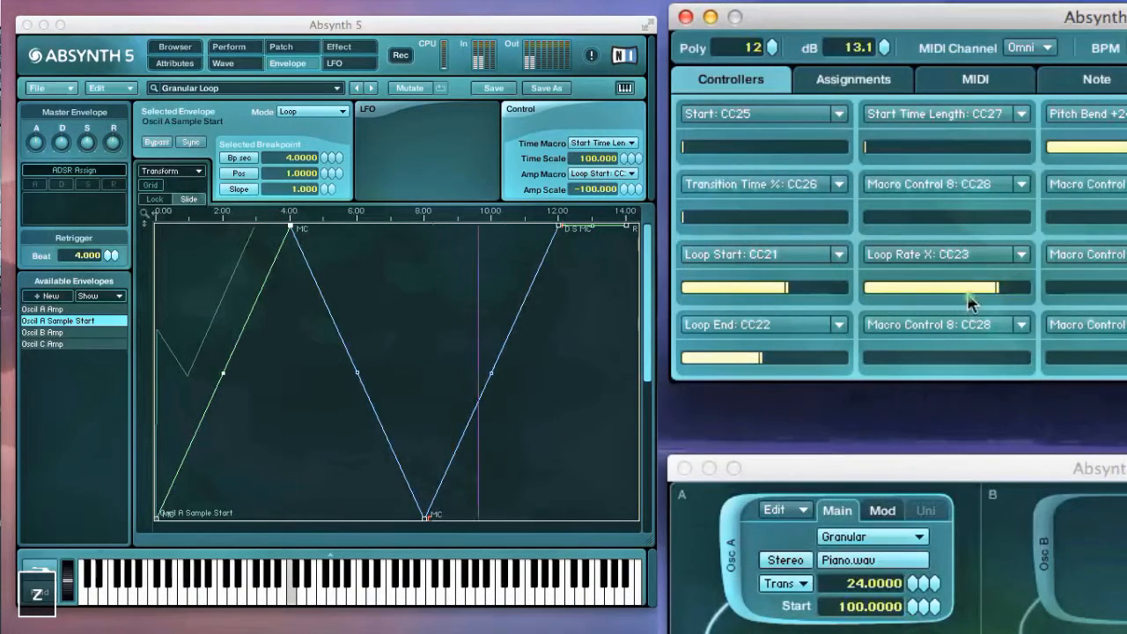
Step: Reduce the Loop Rate X macro to zero and raise Loop End to about 85 percent
mouse_move(959, 294)
mouse_down()
mouse_move(980, 300)
mouse_move(787, 312)
mouse_up()
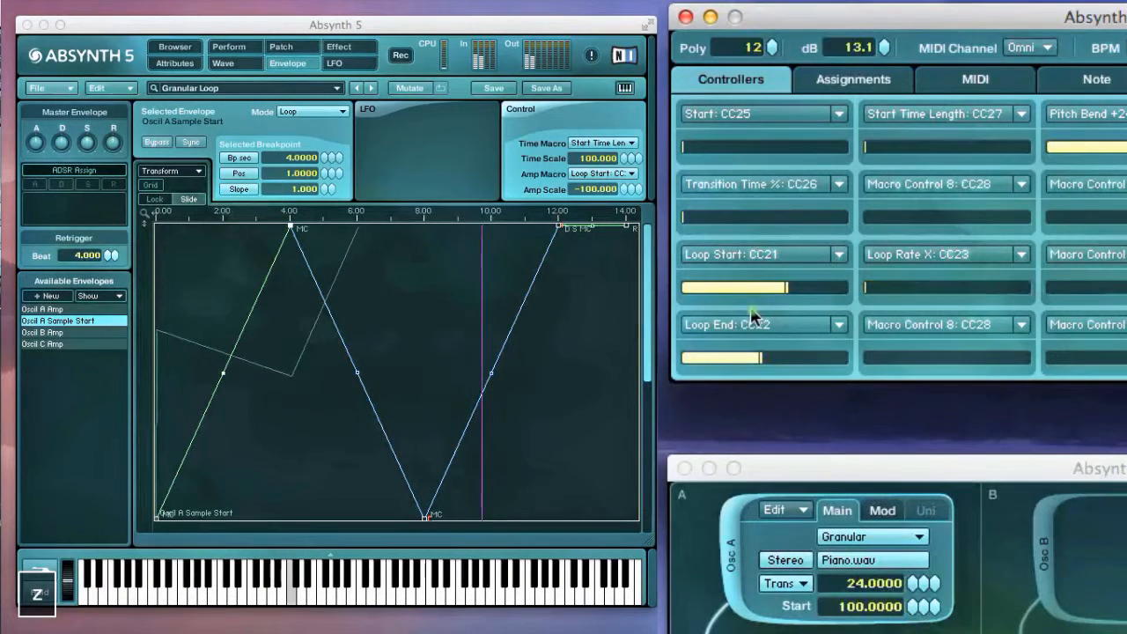
drag(781, 360, 820, 373)
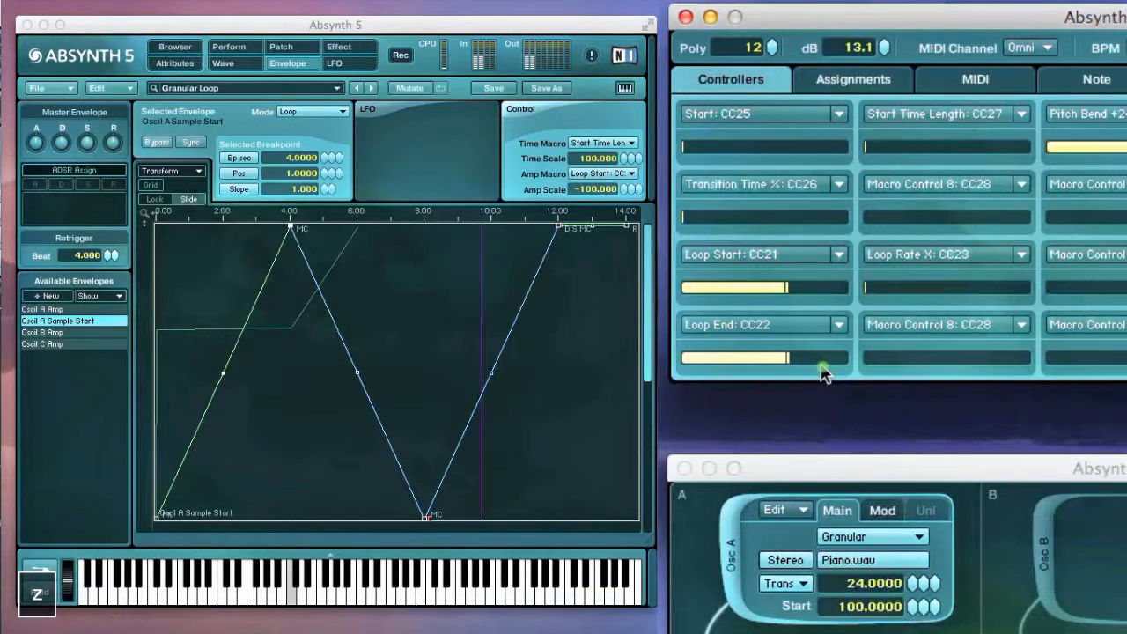
drag(800, 357, 859, 370)
Step: Try the Start Time Length macro at about two thirds while playing a note, and return it and Loop Start to zero
drag(883, 150, 973, 150)
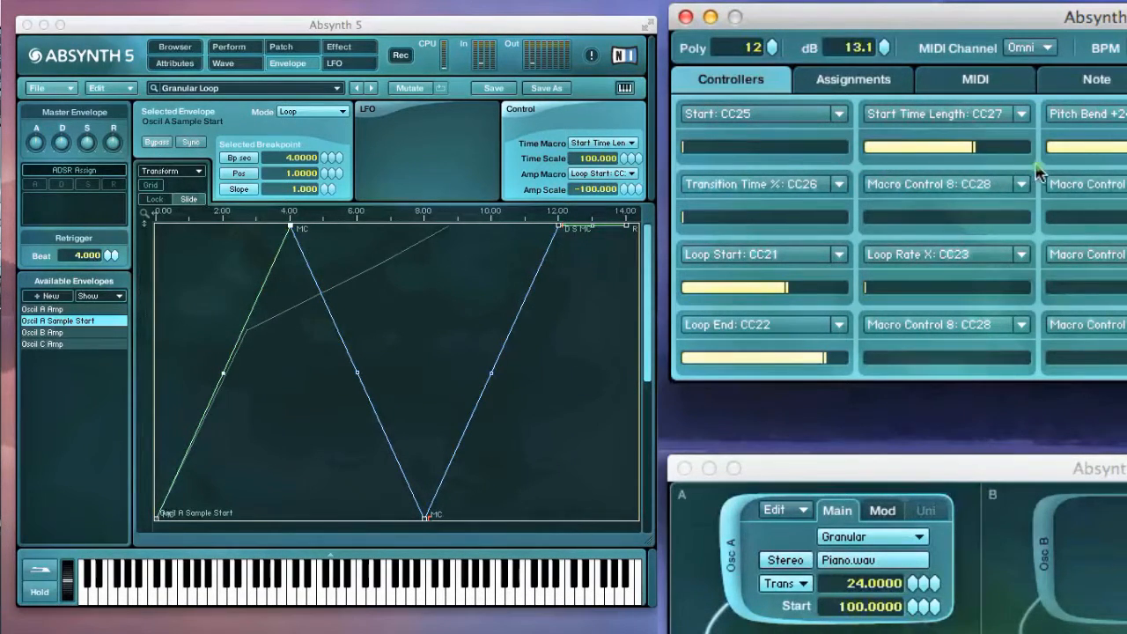
key(z)
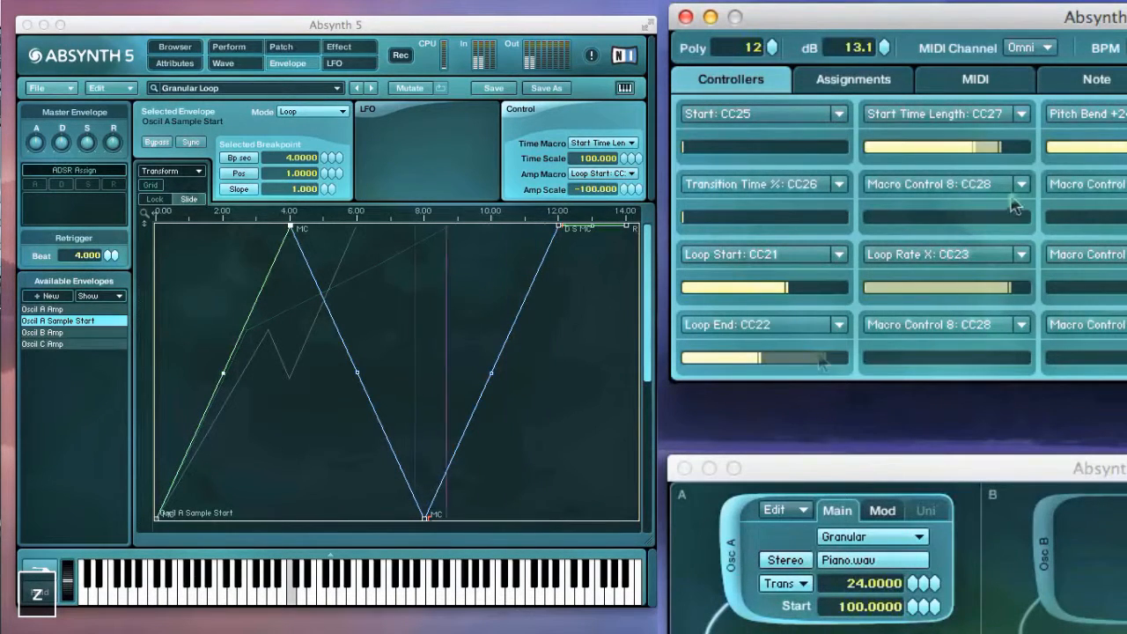
drag(1000, 146, 865, 146)
drag(780, 287, 678, 287)
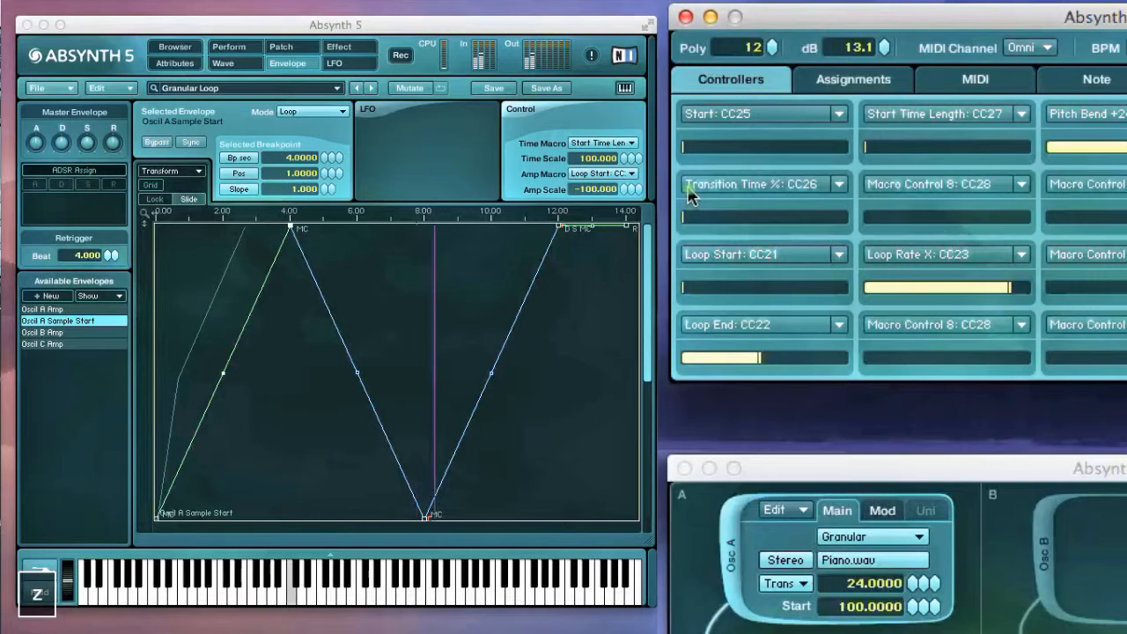
Step: Set the Start Time Length macro to maximum and Start to about two thirds, and play a note to hear the result
click(713, 149)
drag(766, 157, 947, 167)
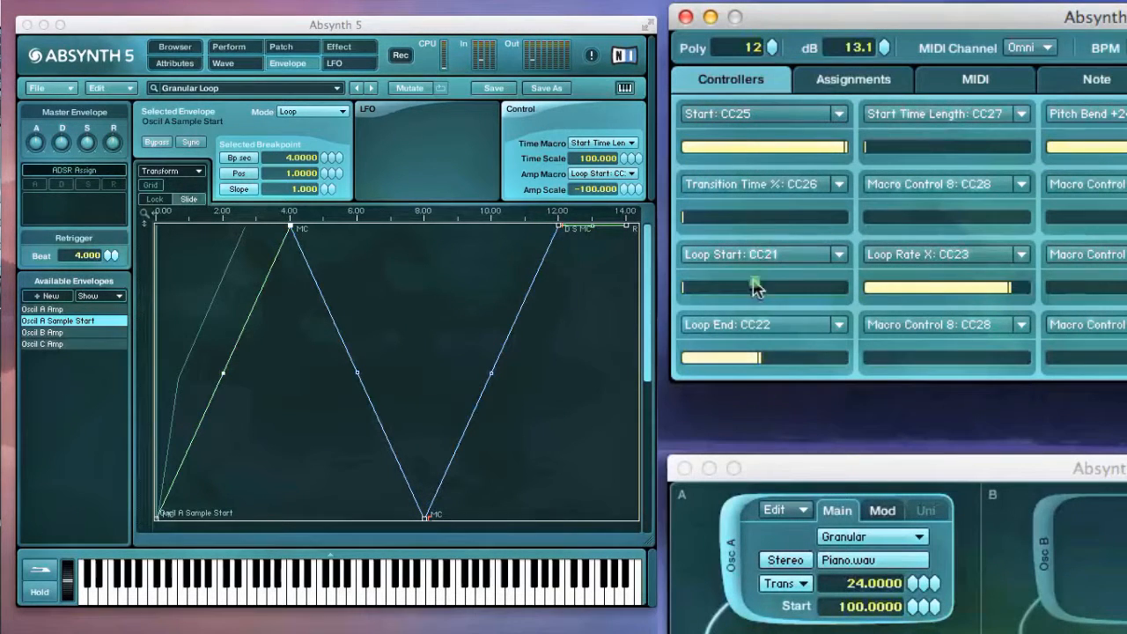
drag(874, 148, 1036, 149)
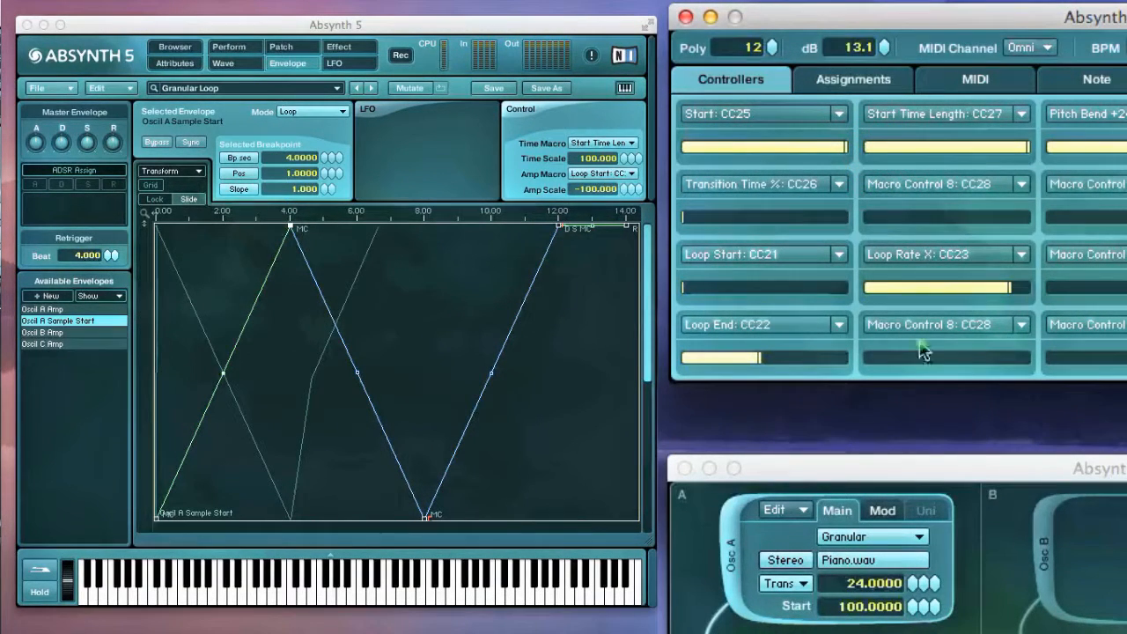
drag(829, 154, 754, 168)
key(z)
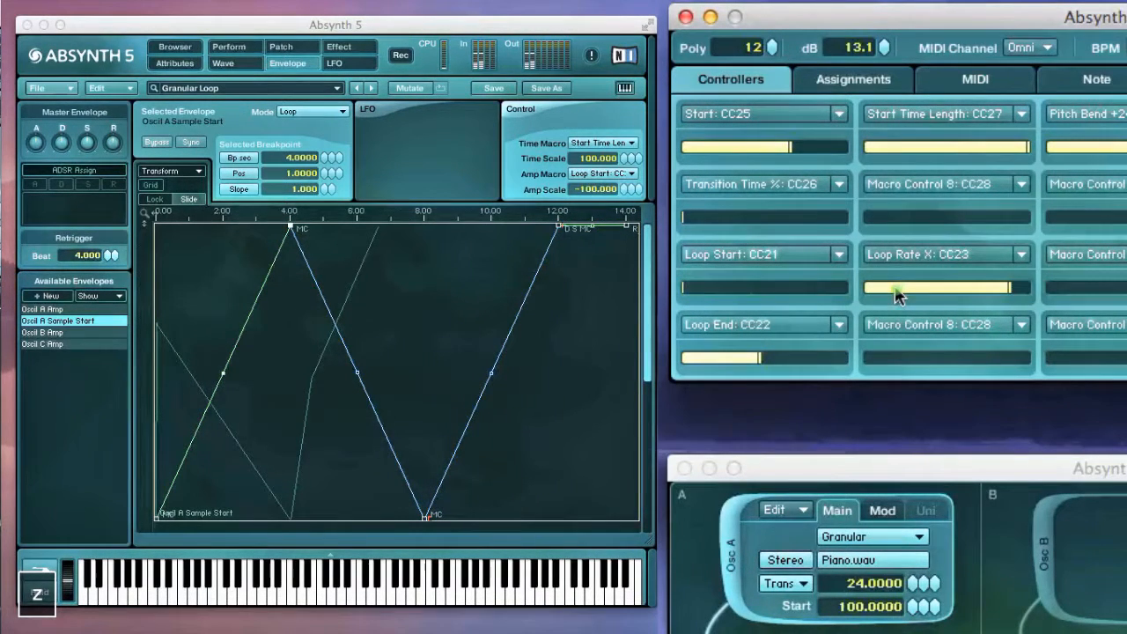
Step: Set the Oscil A Sample Start envelope's duration to 8 seconds
click(188, 174)
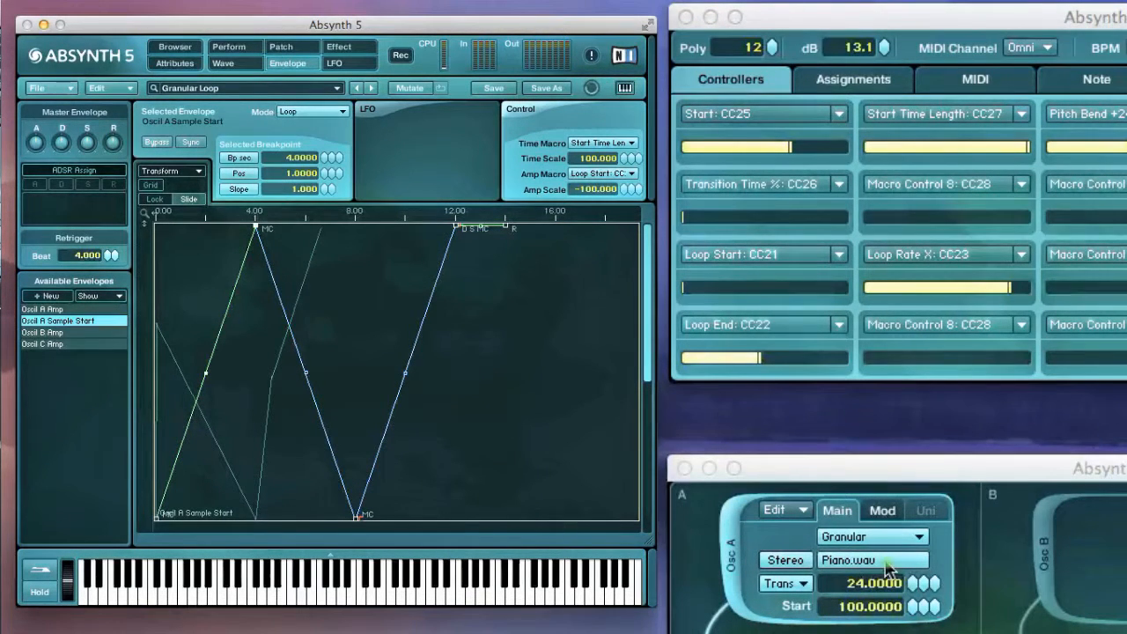
click(187, 174)
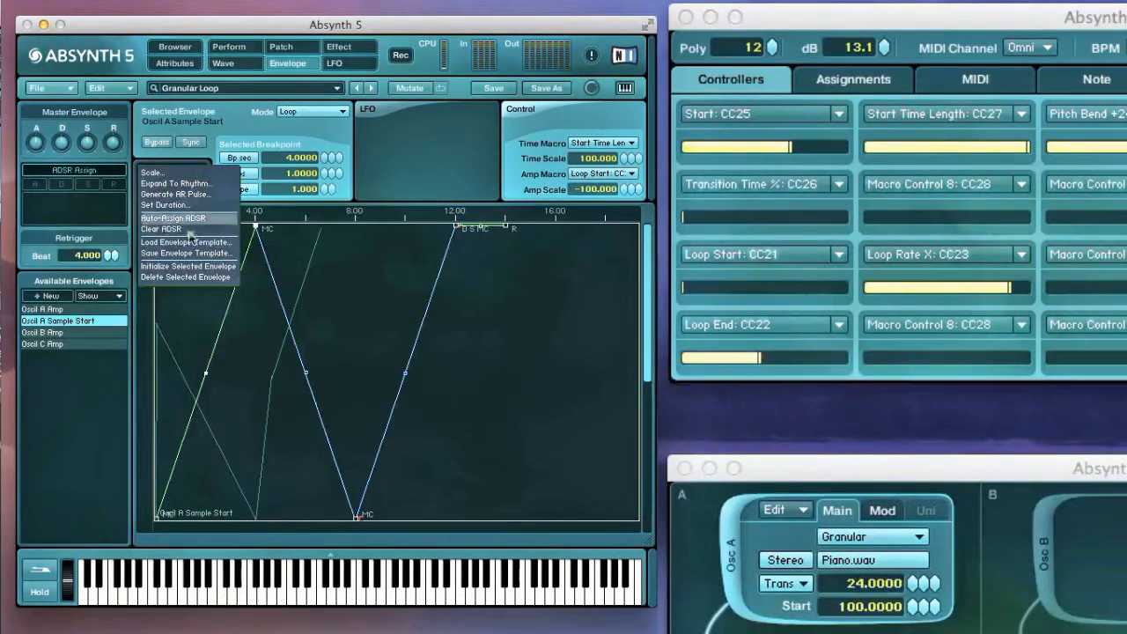
click(226, 205)
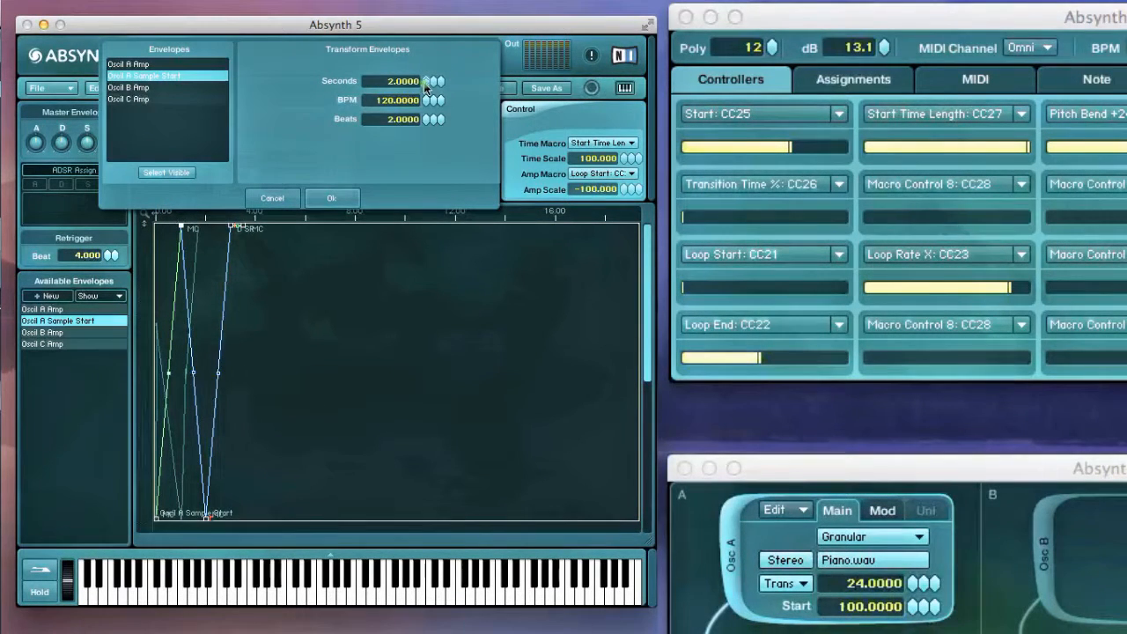
drag(425, 88, 425, 30)
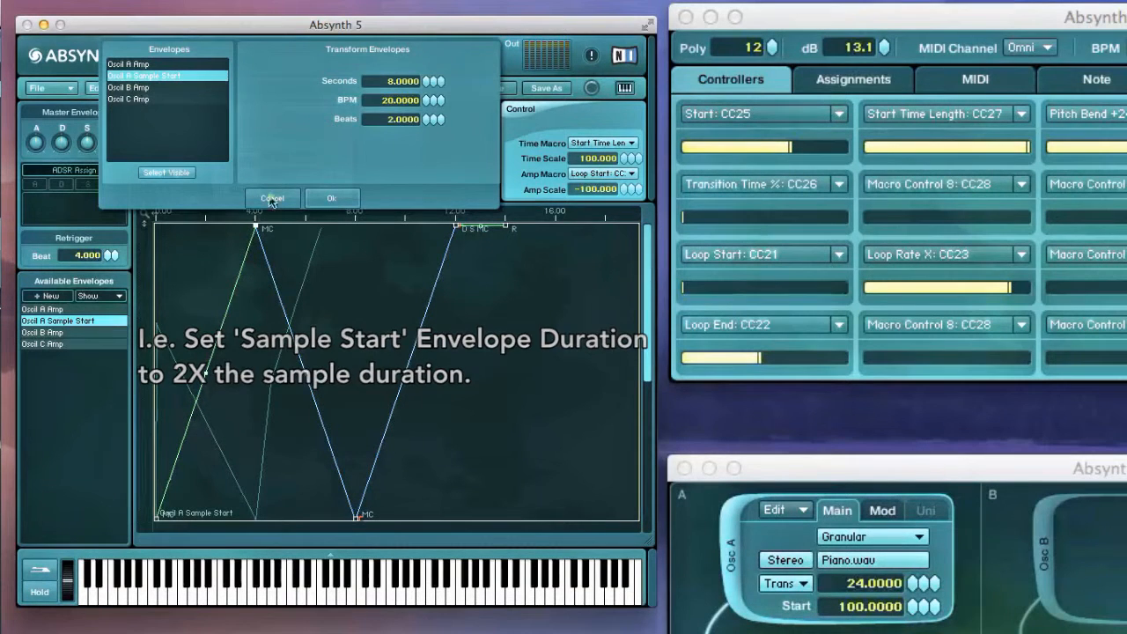
click(331, 198)
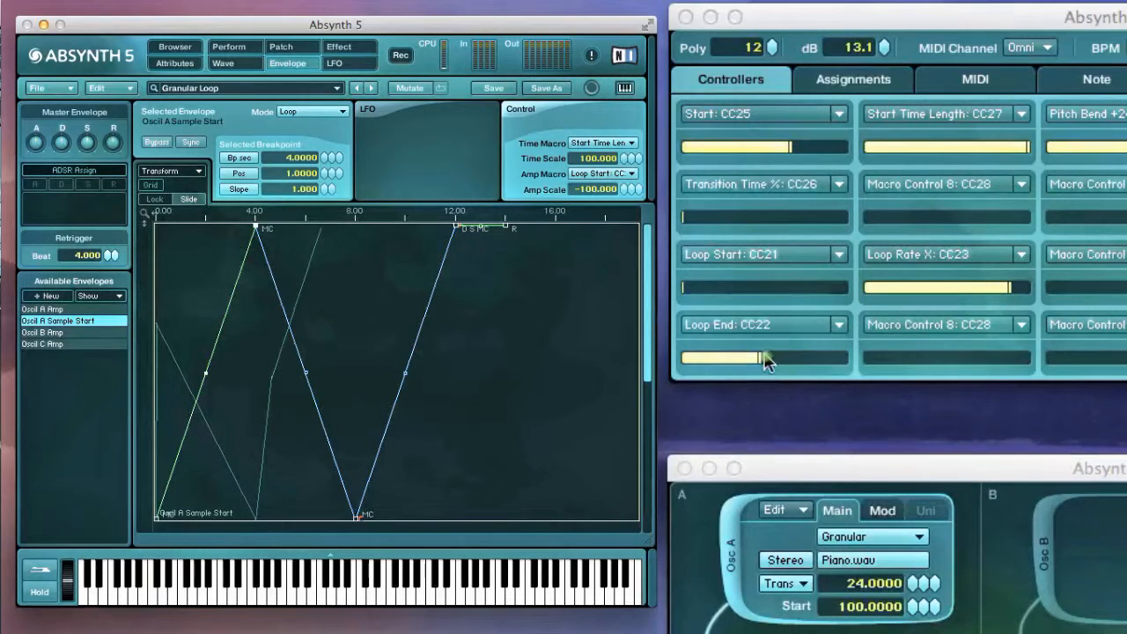
Step: Raise the Loop End macro to maximum and select the envelope's lower loop breakpoint at the 8-second mark
drag(761, 357, 992, 359)
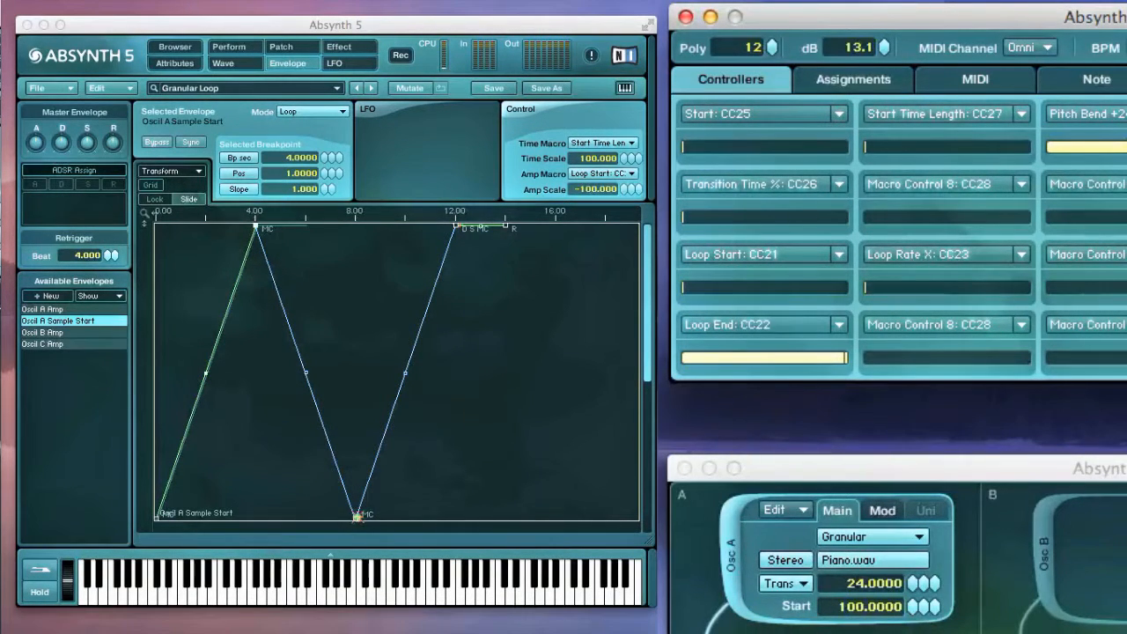
click(357, 518)
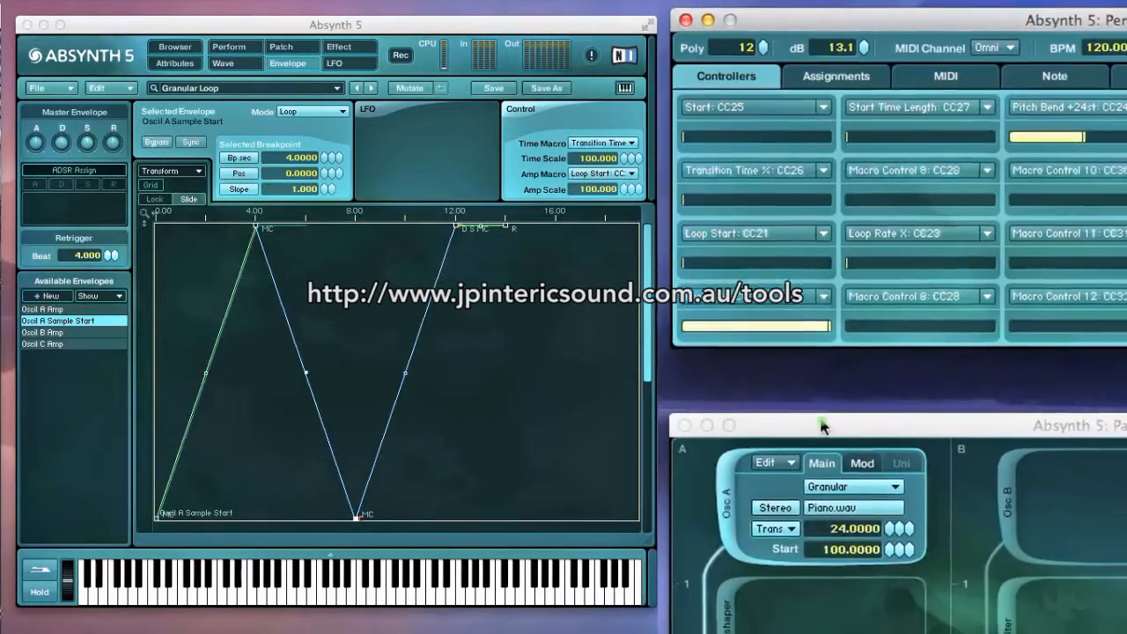
Step: View Oscillator A's template load and save commands, and return to the performance macro controls
click(762, 411)
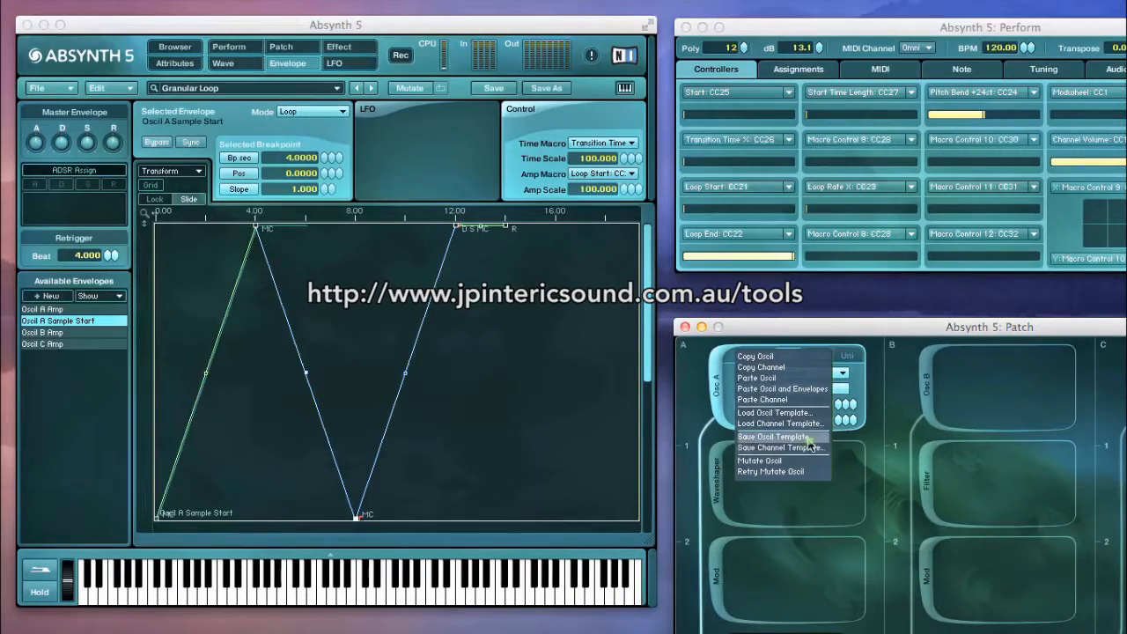
click(774, 28)
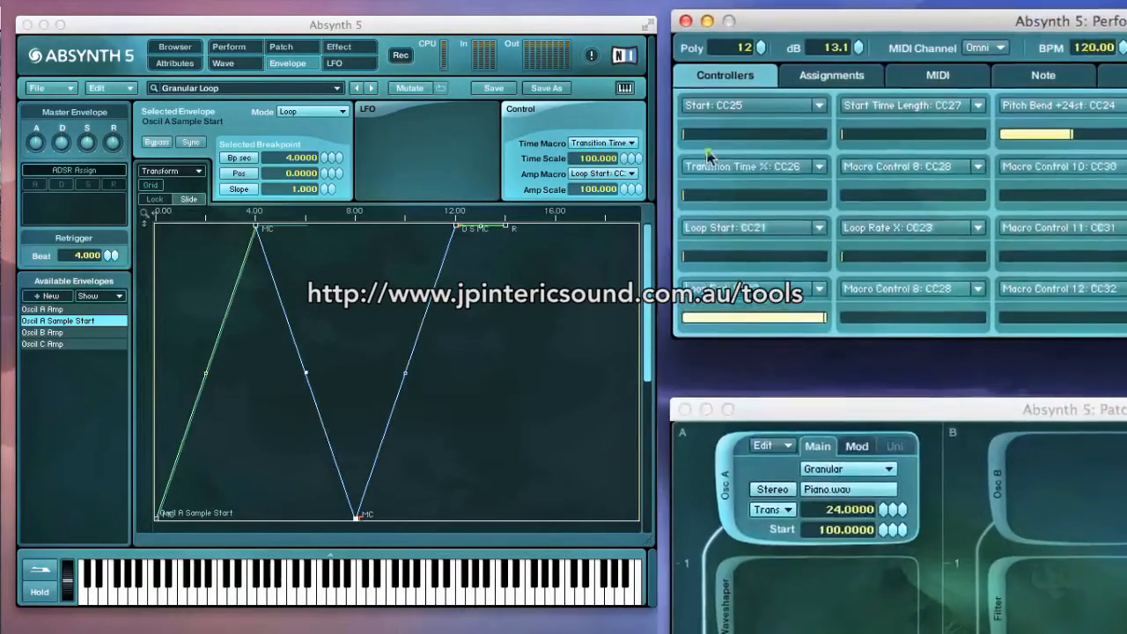
drag(687, 161, 801, 191)
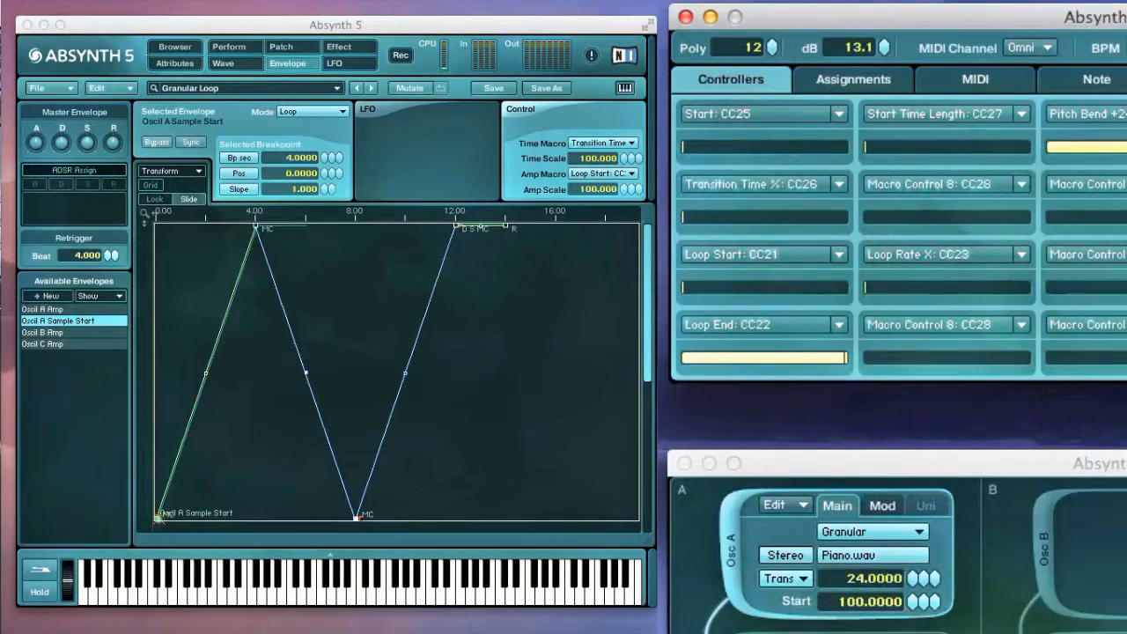
Step: Move the Start-controlled breakpoint to about 3.45 seconds and position 0.70, and select the envelope's initial breakpoint at zero
click(157, 515)
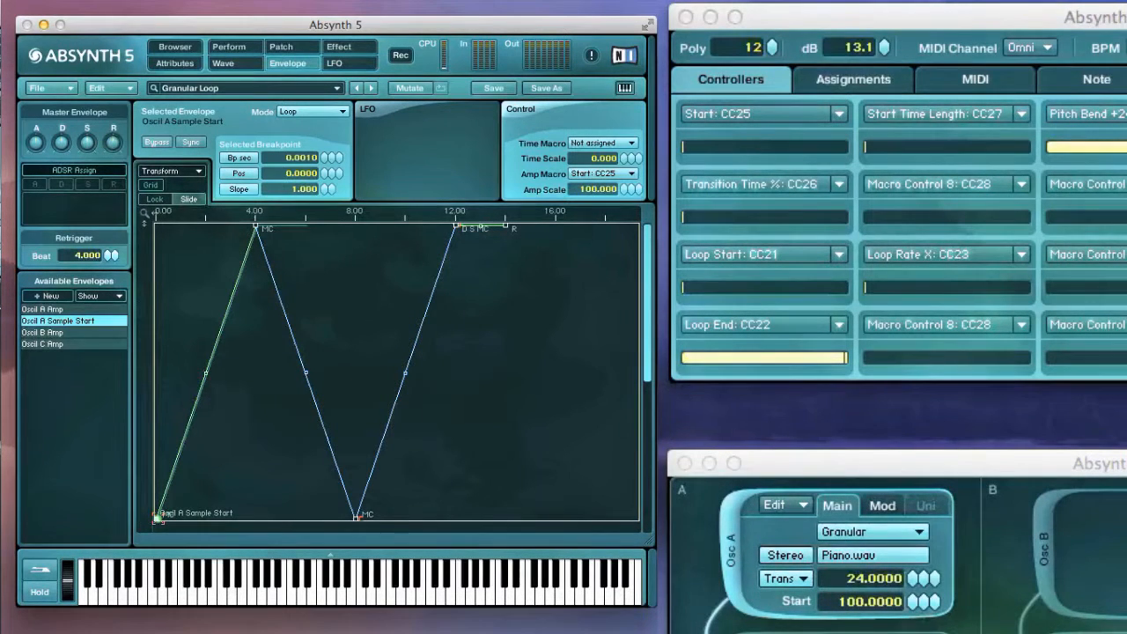
drag(157, 517, 255, 405)
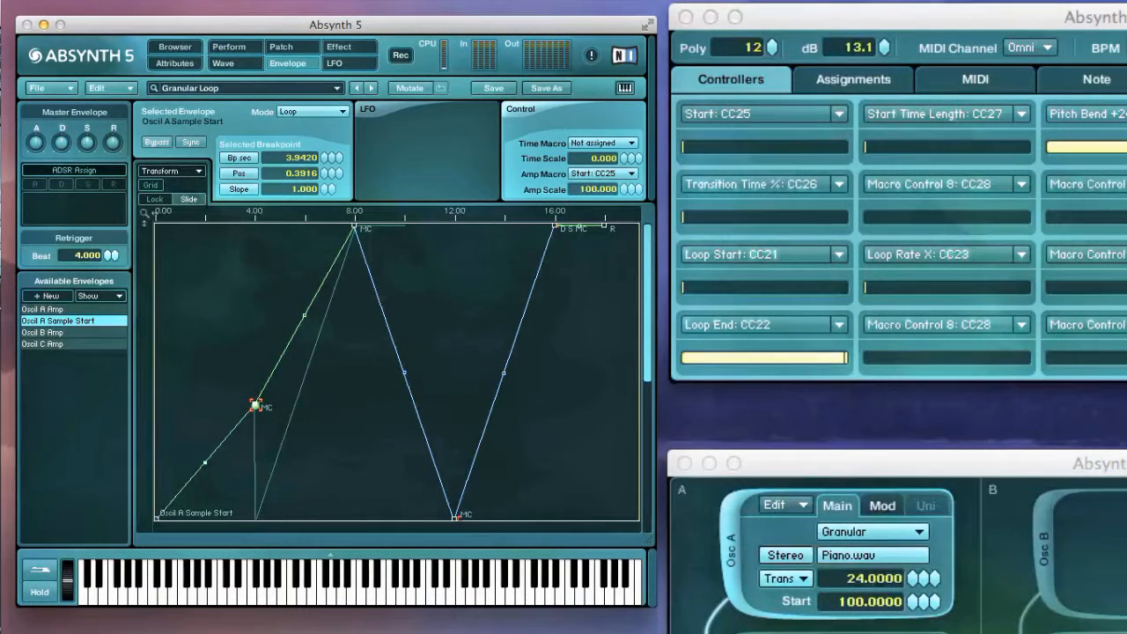
drag(254, 404, 244, 317)
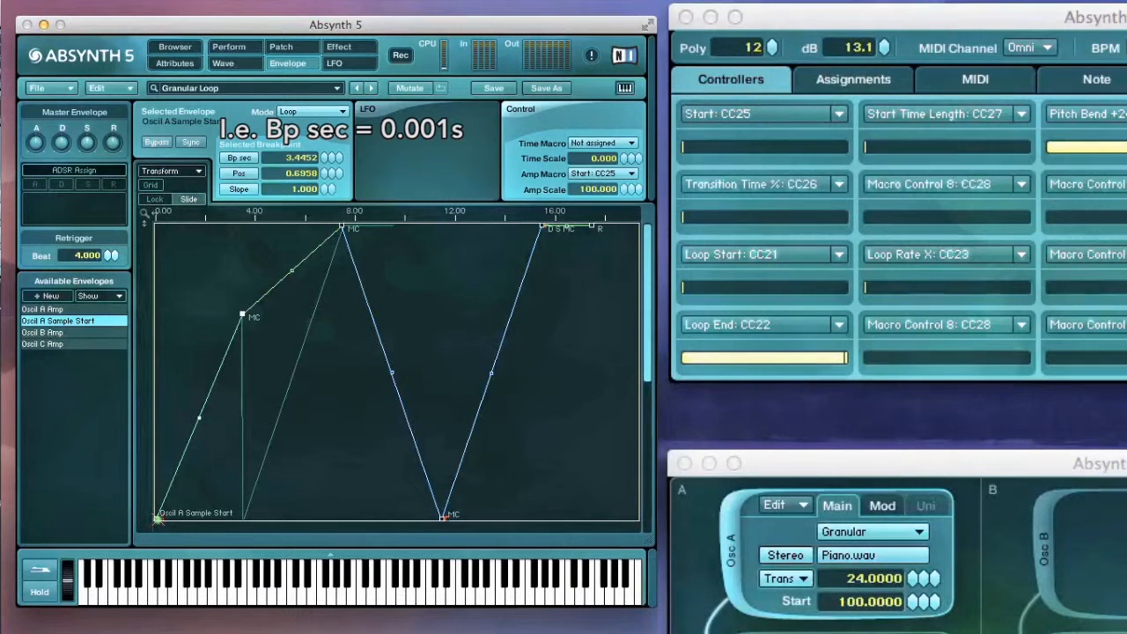
click(158, 518)
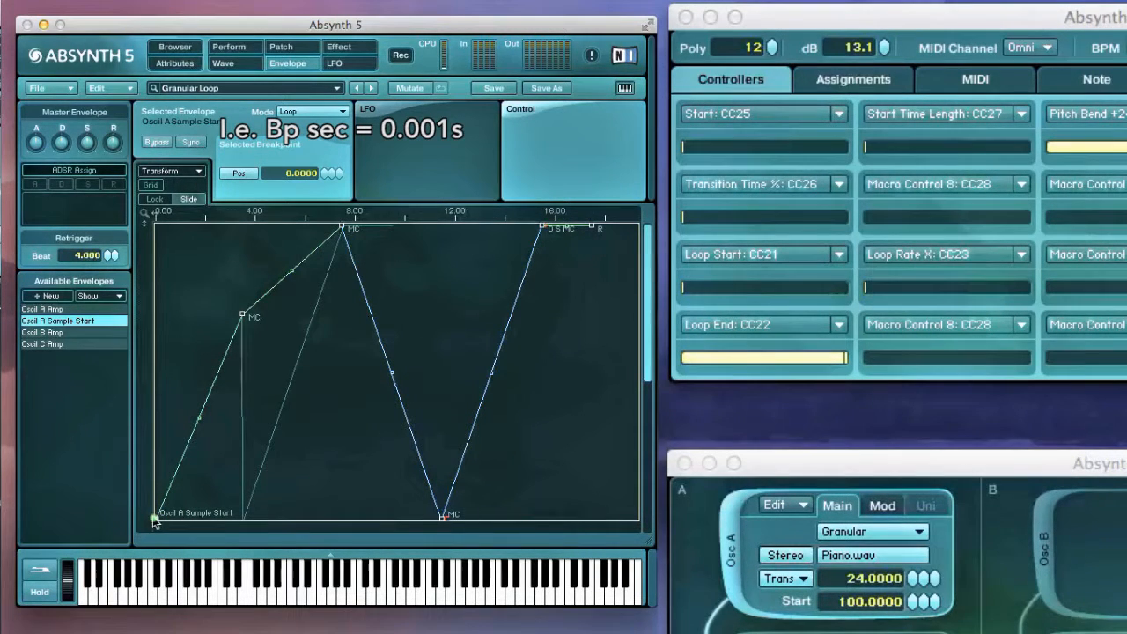
Step: Move the Start-controlled breakpoint back to 0.001 seconds and position 0 at the beginning of the envelope
click(243, 316)
drag(243, 315, 154, 528)
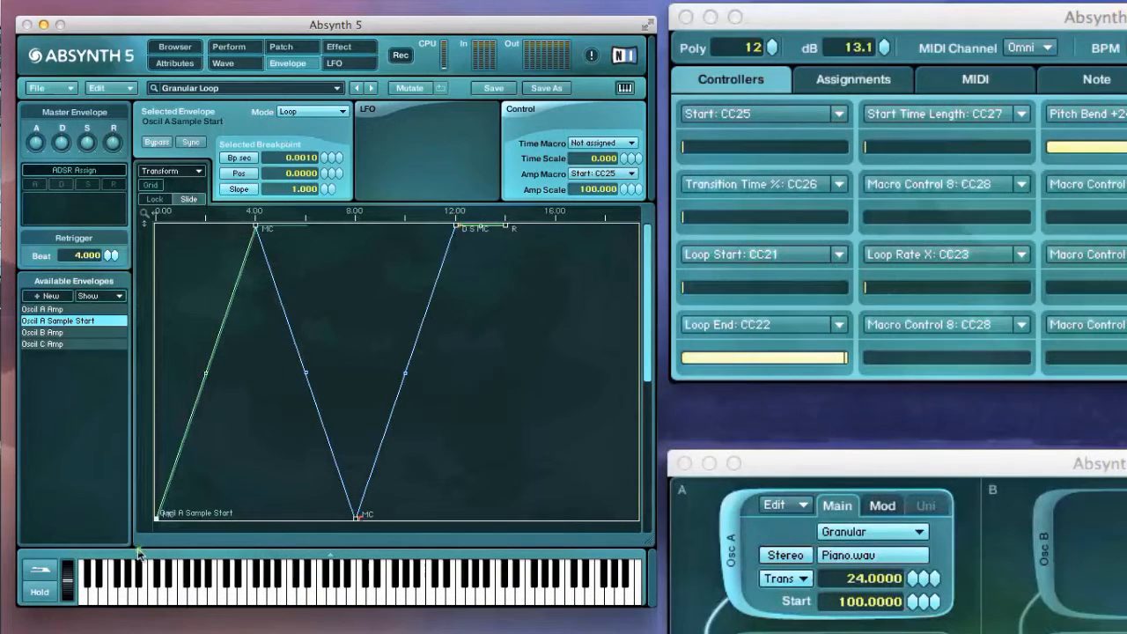
Step: Select the envelope's upper breakpoint at the 4-second mark and raise the Start Time Length macro to maximum
click(256, 228)
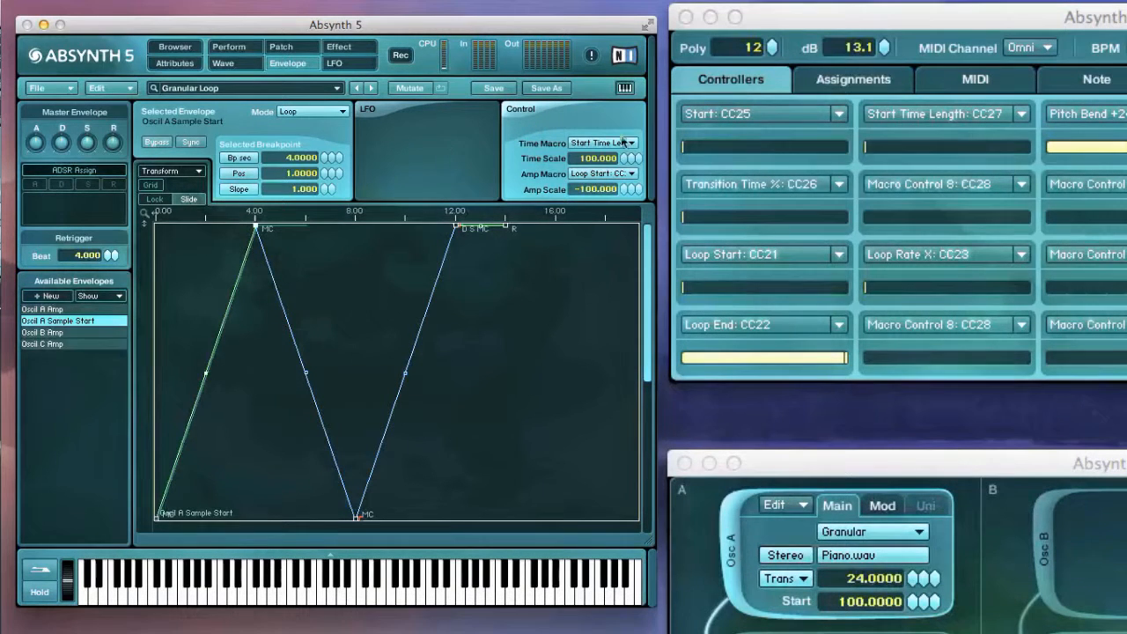
click(900, 146)
drag(898, 146, 1030, 155)
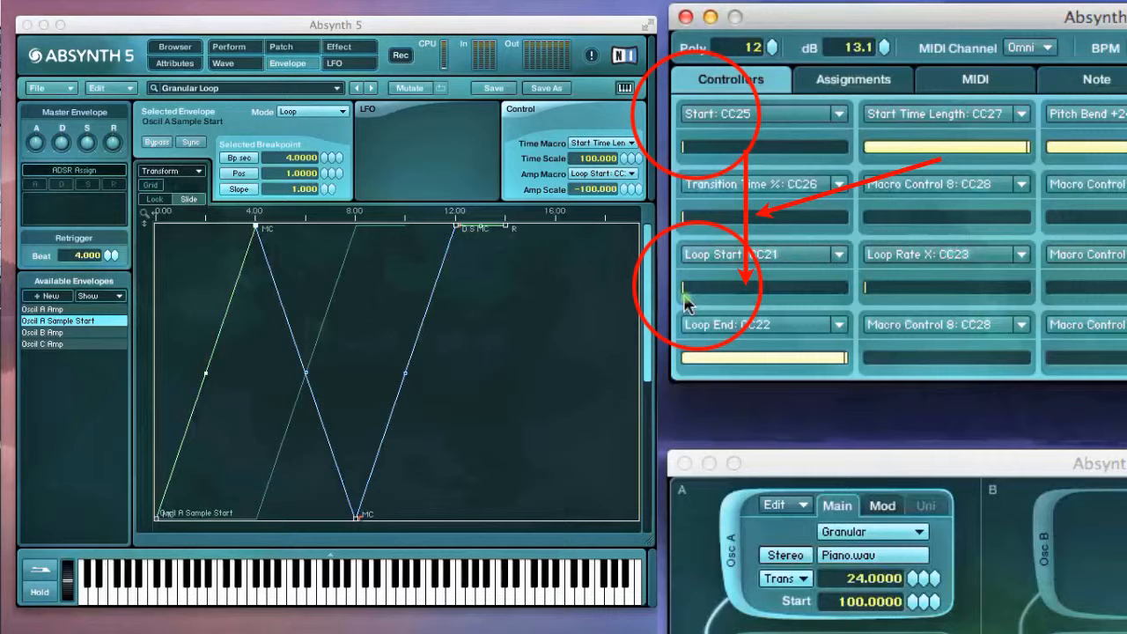
Step: Select the lower loop breakpoint at the 8-second mark and sweep the Loop Start macro up to maximum and back to zero
click(356, 516)
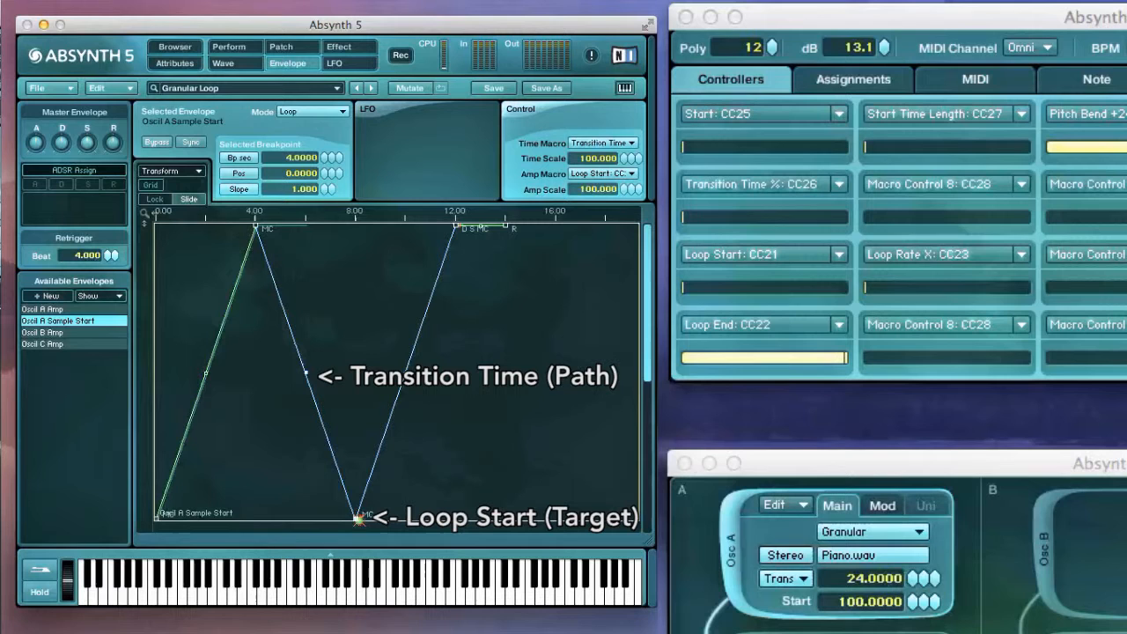
drag(722, 292, 936, 291)
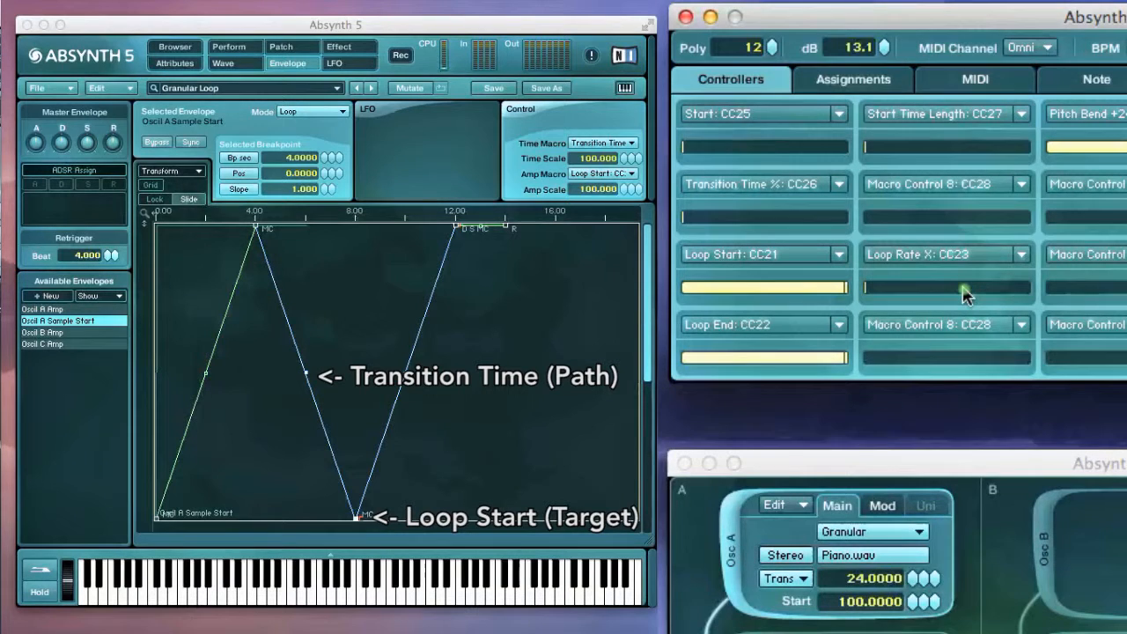
drag(966, 295, 894, 313)
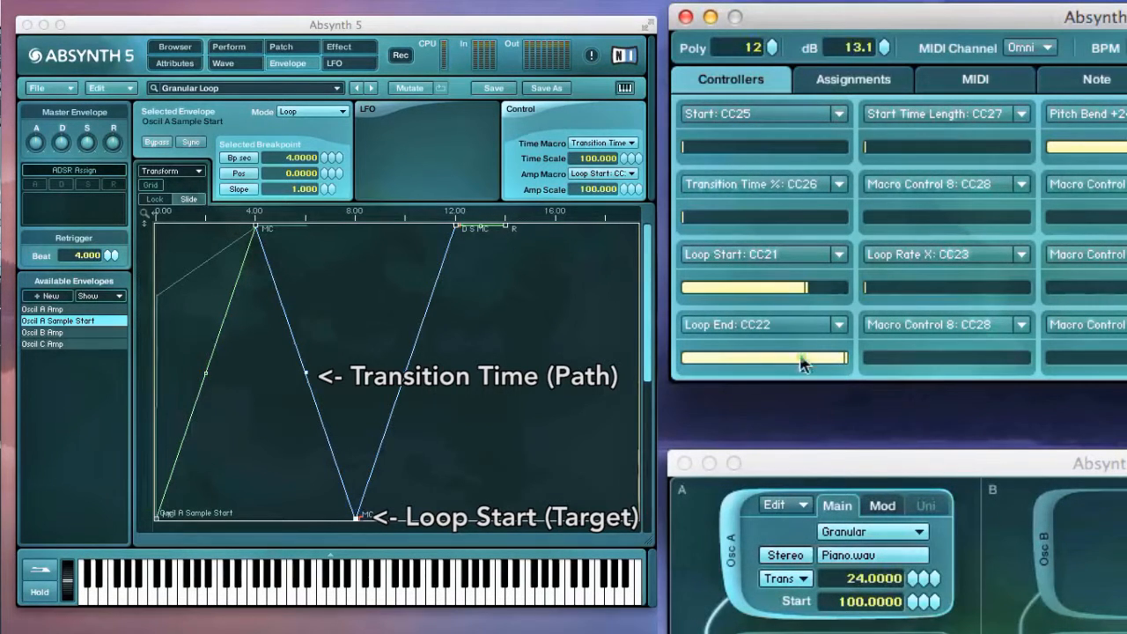
drag(811, 294, 634, 226)
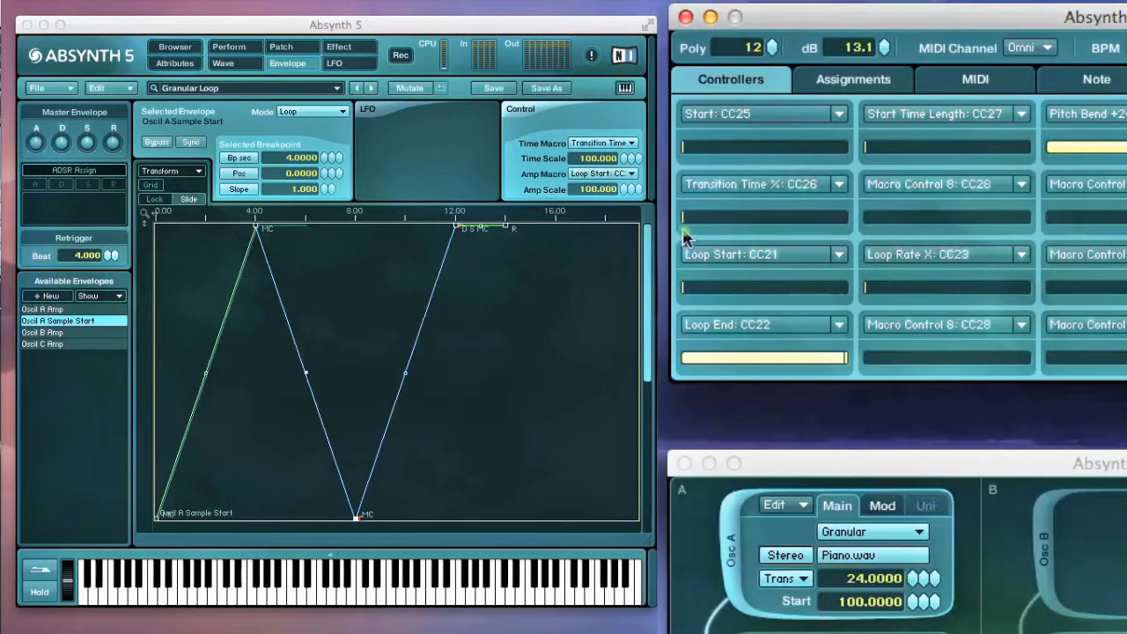
Step: Raise the Transition Time % macro to maximum, then shorten the lower loop breakpoint's time to 0.001 seconds and restore it to 4 seconds
click(756, 216)
drag(839, 205, 965, 201)
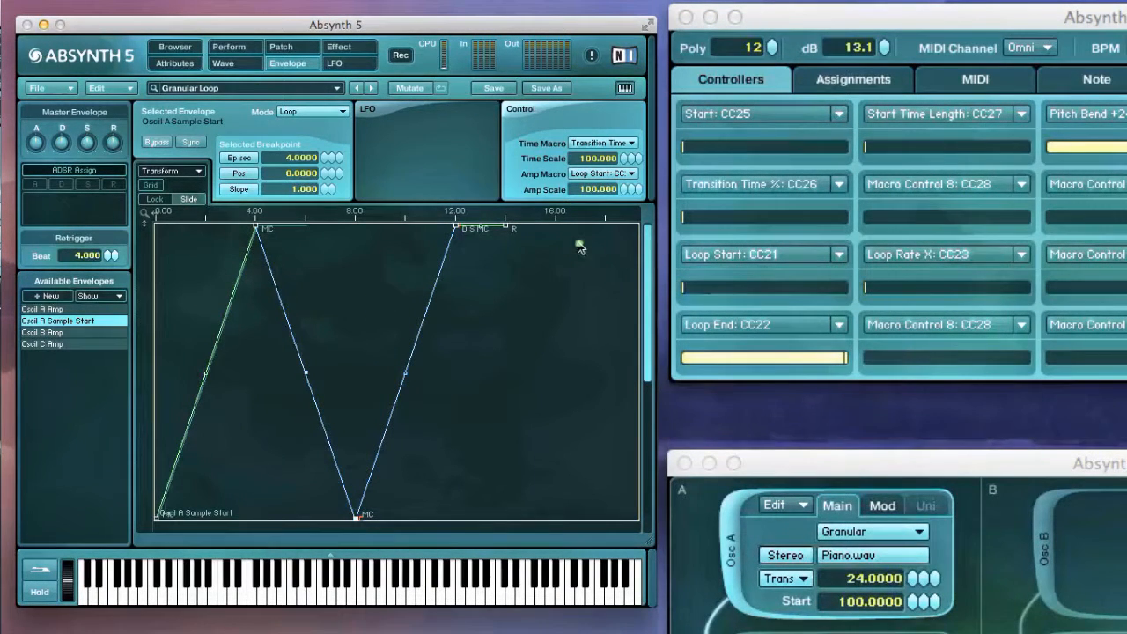
drag(356, 517, 188, 557)
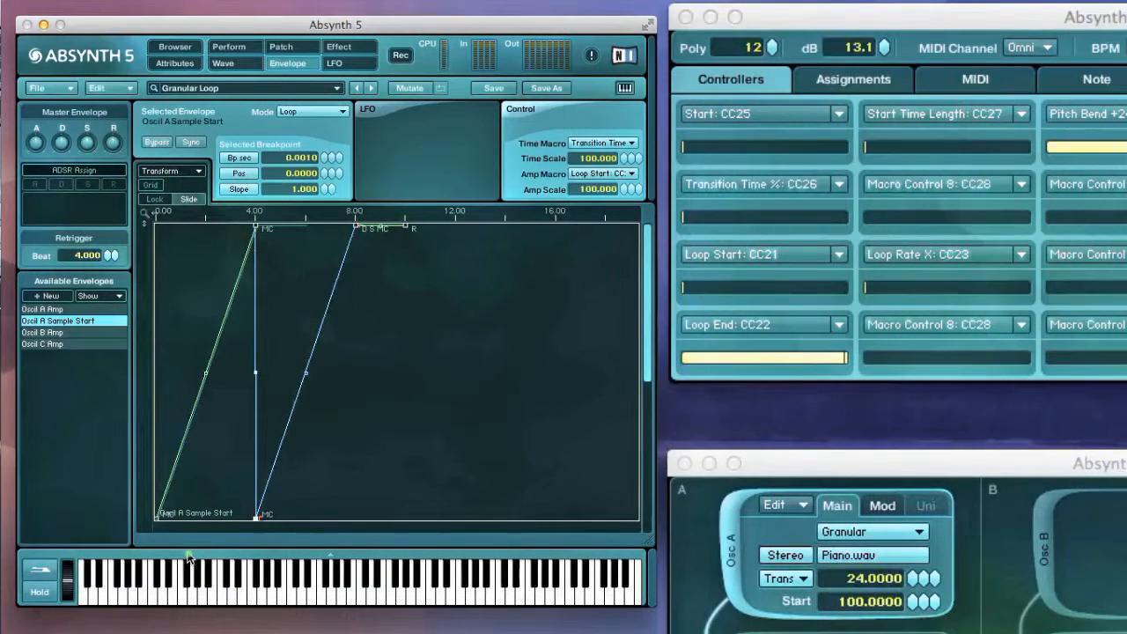
drag(188, 556, 358, 599)
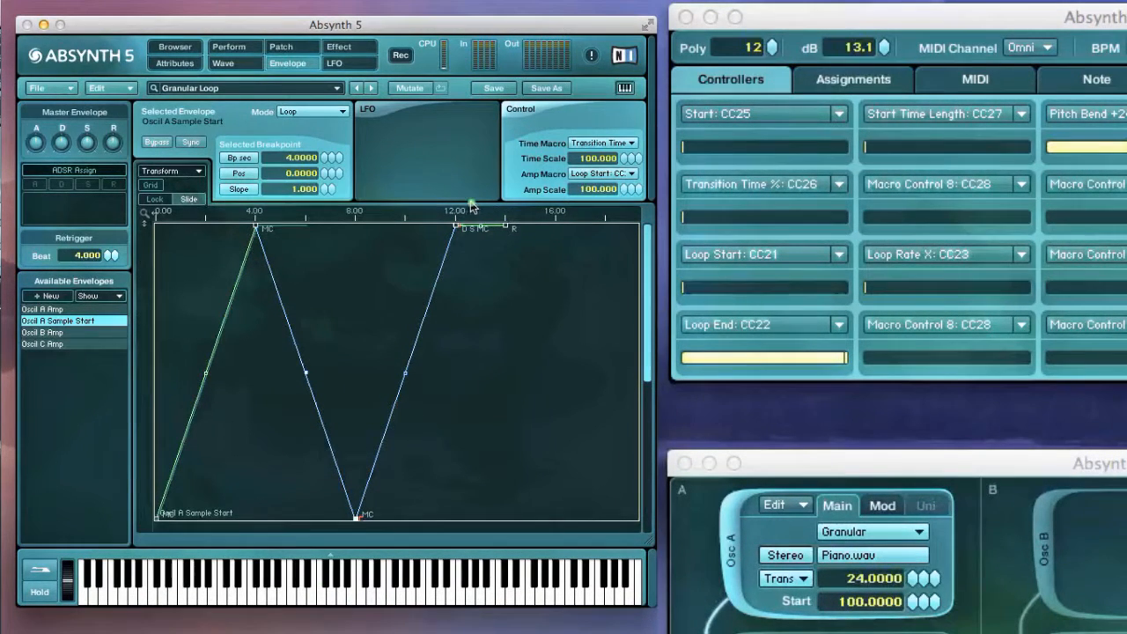
Step: Sweep the Loop Rate X macro to maximum and back to zero for the 12-second breakpoint, and select the envelope's final breakpoint
click(455, 229)
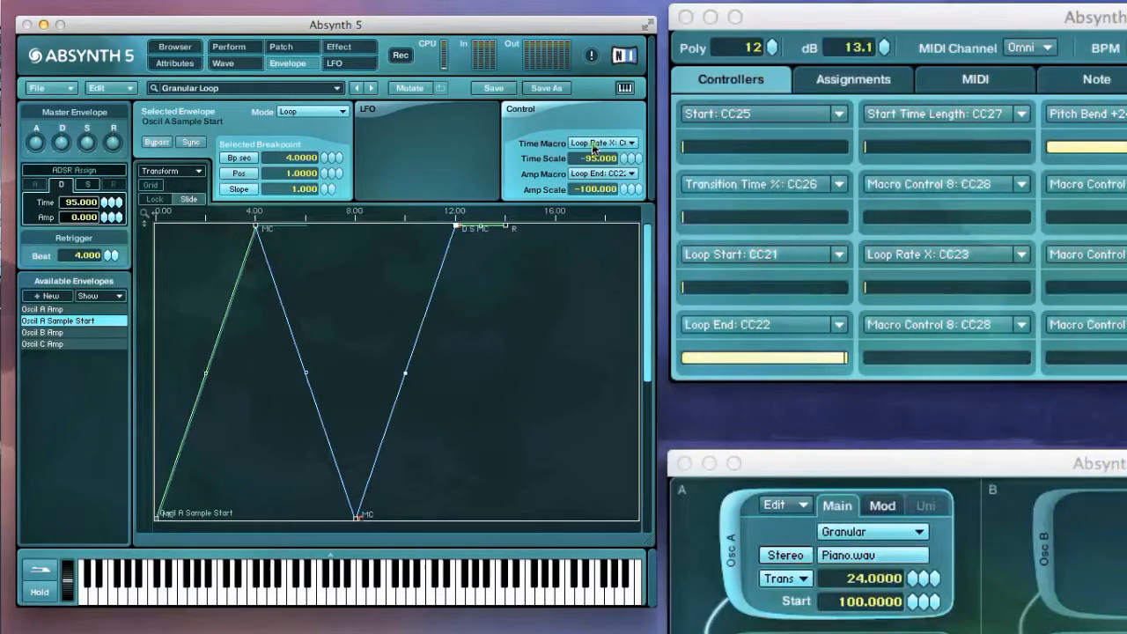
drag(929, 287, 1126, 280)
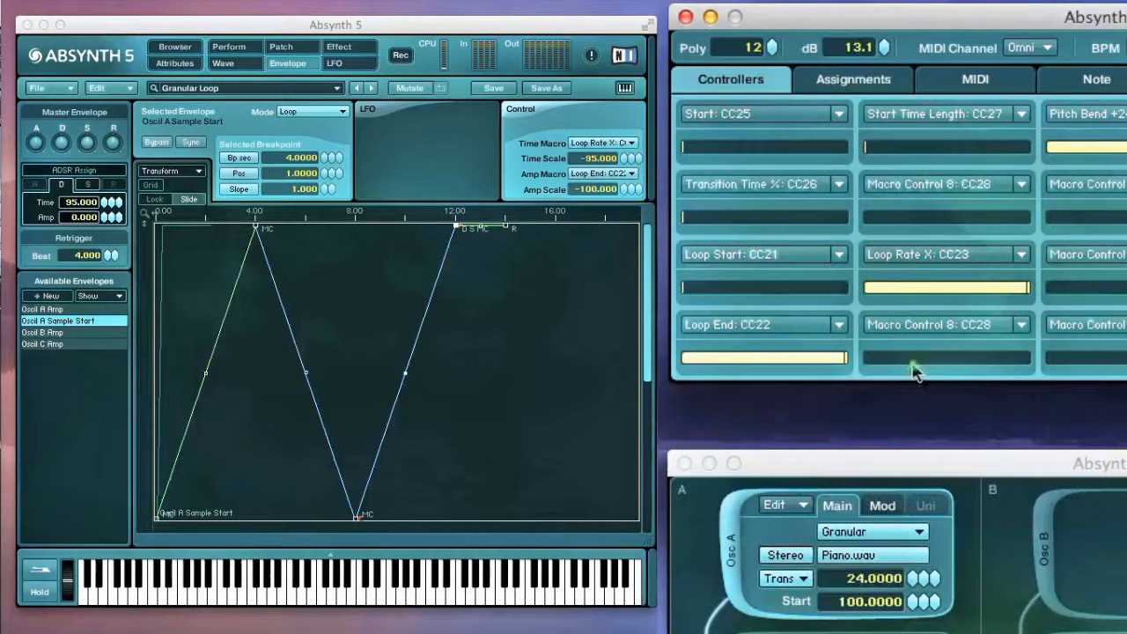
click(1014, 292)
drag(1017, 295, 696, 302)
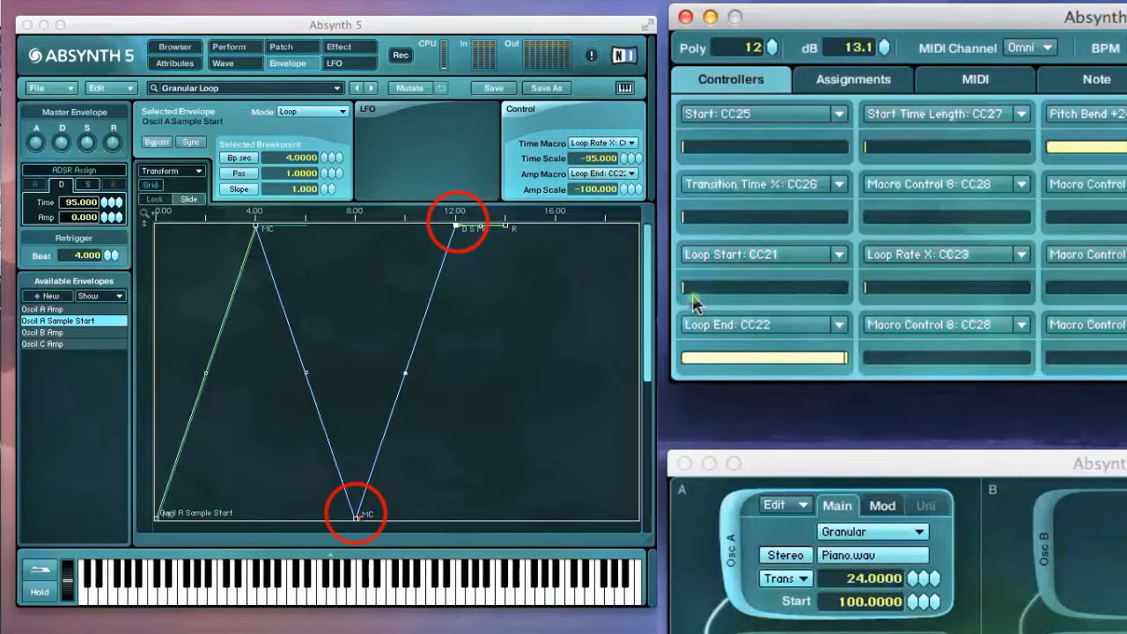
click(505, 227)
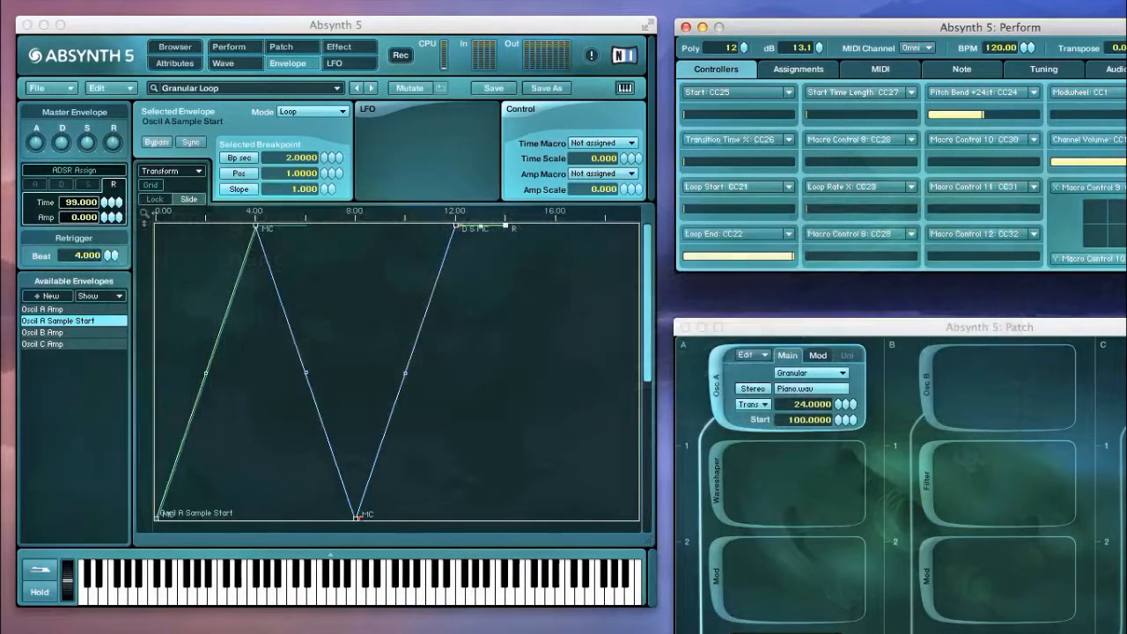
Step: Load the Saw-Sweep.wav sample into Oscillator A in place of the piano sample
click(784, 389)
scroll(408, 334, down, 3)
scroll(408, 335, down, 1)
click(370, 273)
click(574, 157)
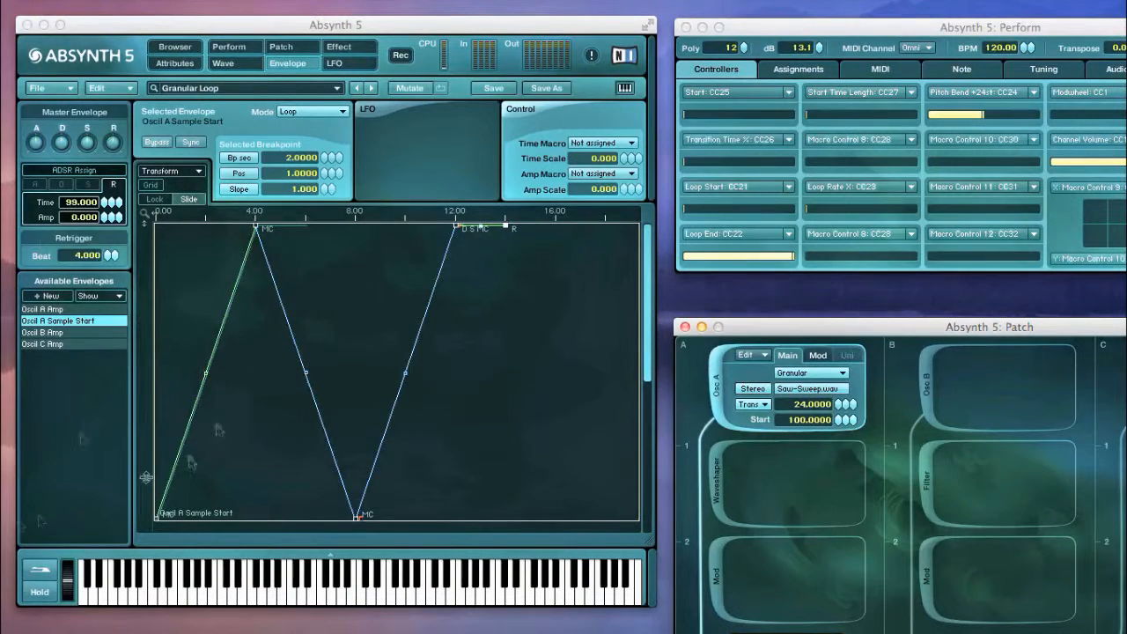
Step: Set the Oscil A Sample Start envelope's duration to 6 seconds
click(398, 257)
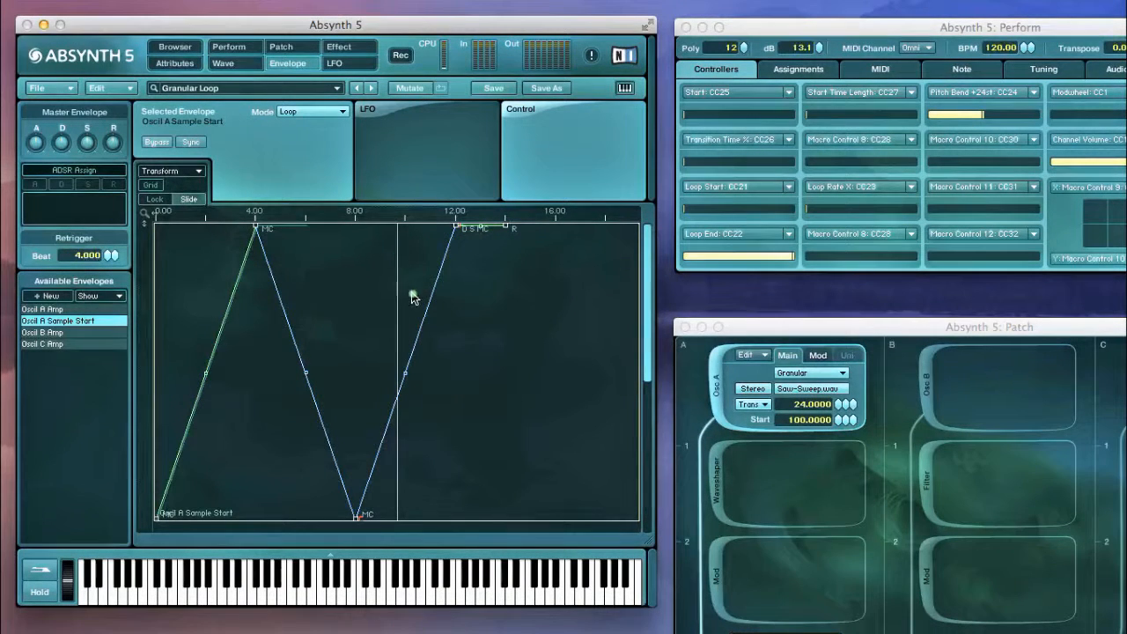
click(193, 174)
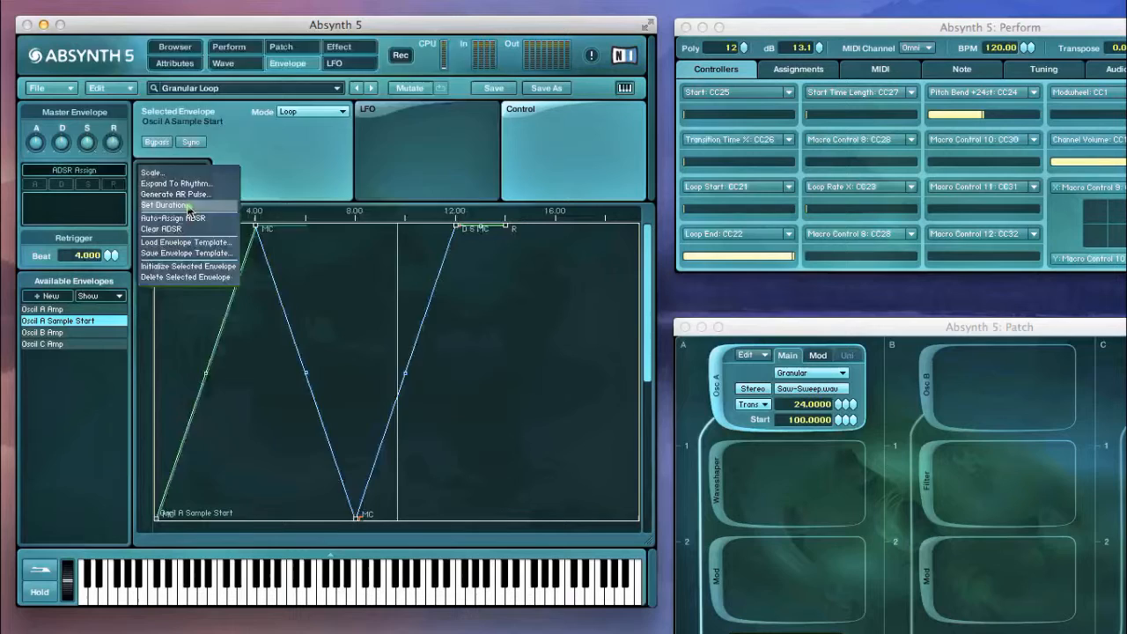
click(202, 206)
text(6)
key(Return)
click(345, 202)
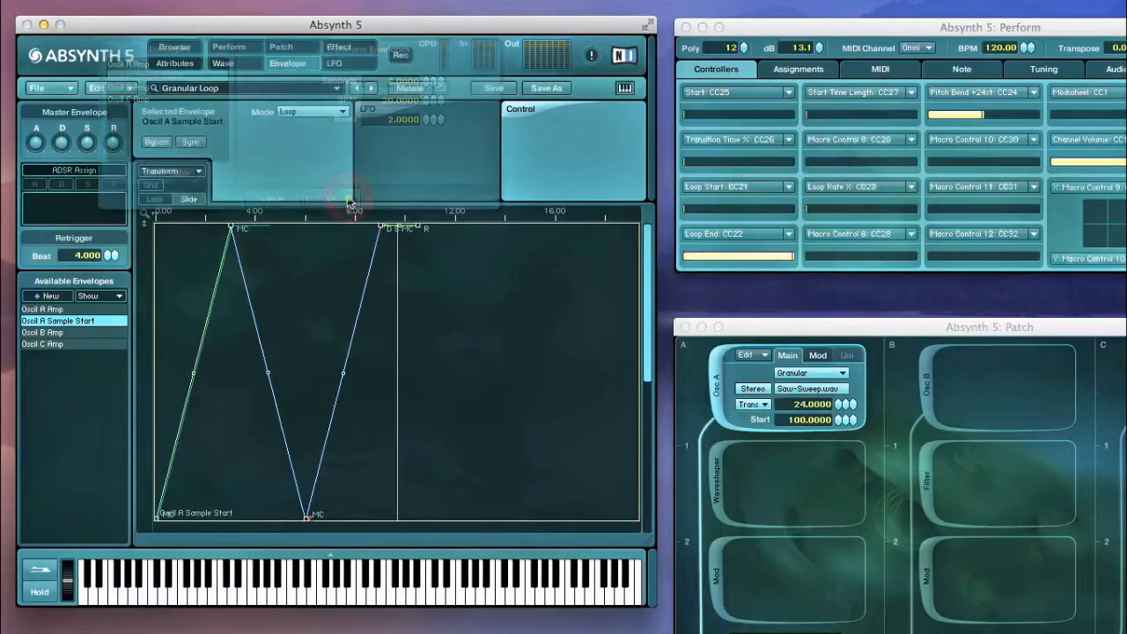
click(489, 346)
Step: Play the note B while raising the Transition Time % macro to about halfway and on to maximum
key(b)
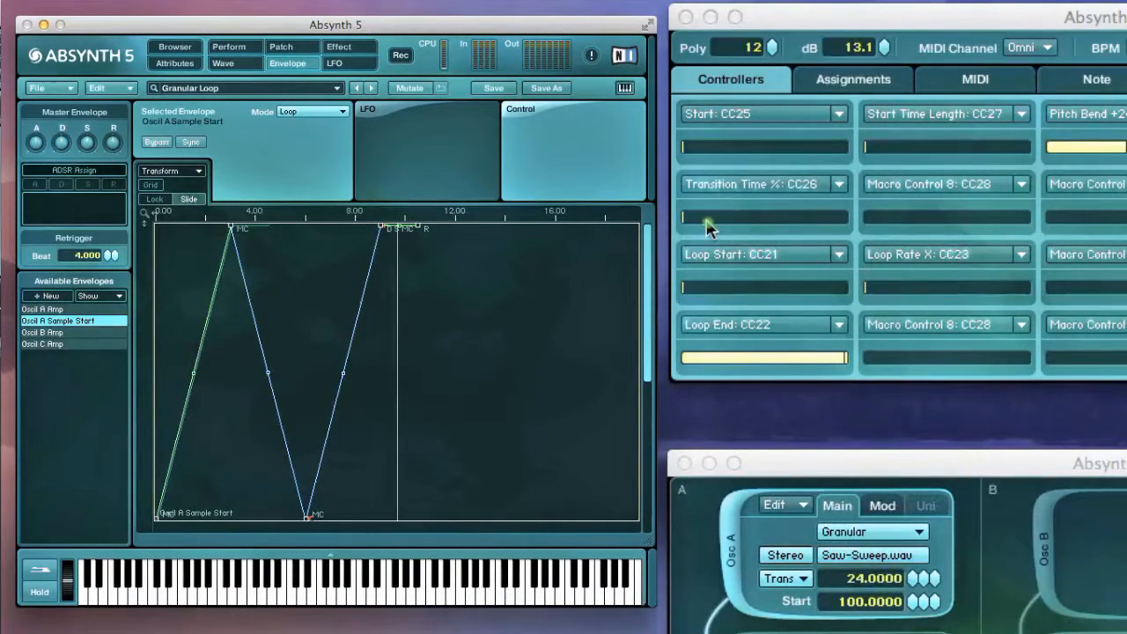
drag(709, 227, 762, 220)
key(b)
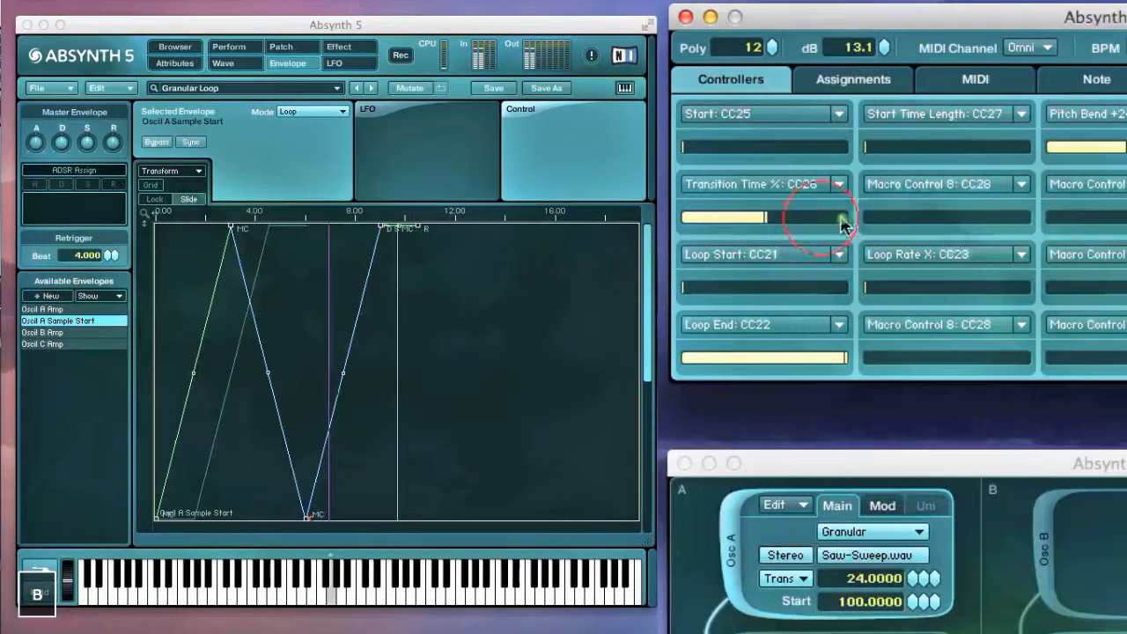
drag(780, 221, 962, 220)
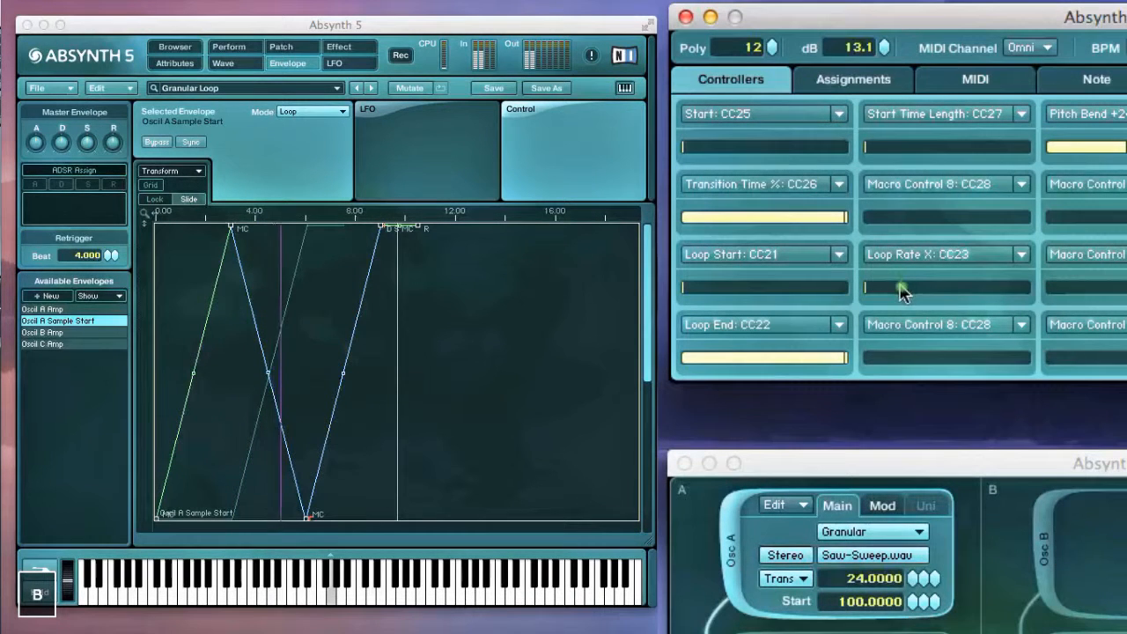
Step: Raise the Loop Rate X macro to near maximum, return Transition Time % to zero, and settle Loop Rate X at about 40 percent
drag(898, 289, 1105, 289)
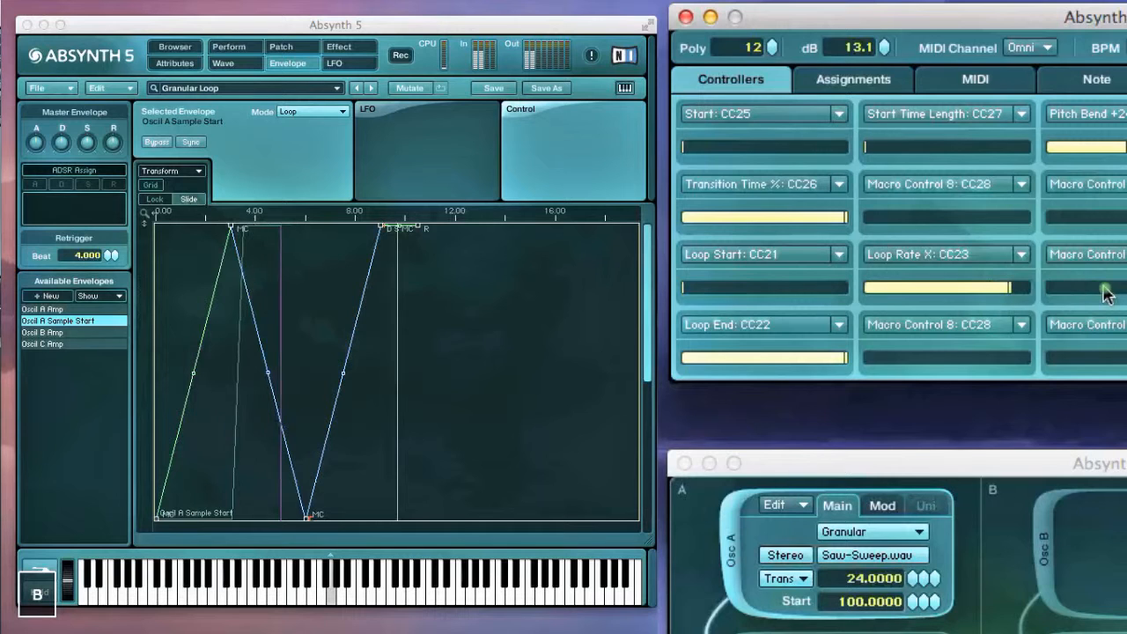
drag(819, 222, 594, 167)
mouse_move(924, 288)
mouse_down()
mouse_move(940, 291)
mouse_move(925, 290)
mouse_up()
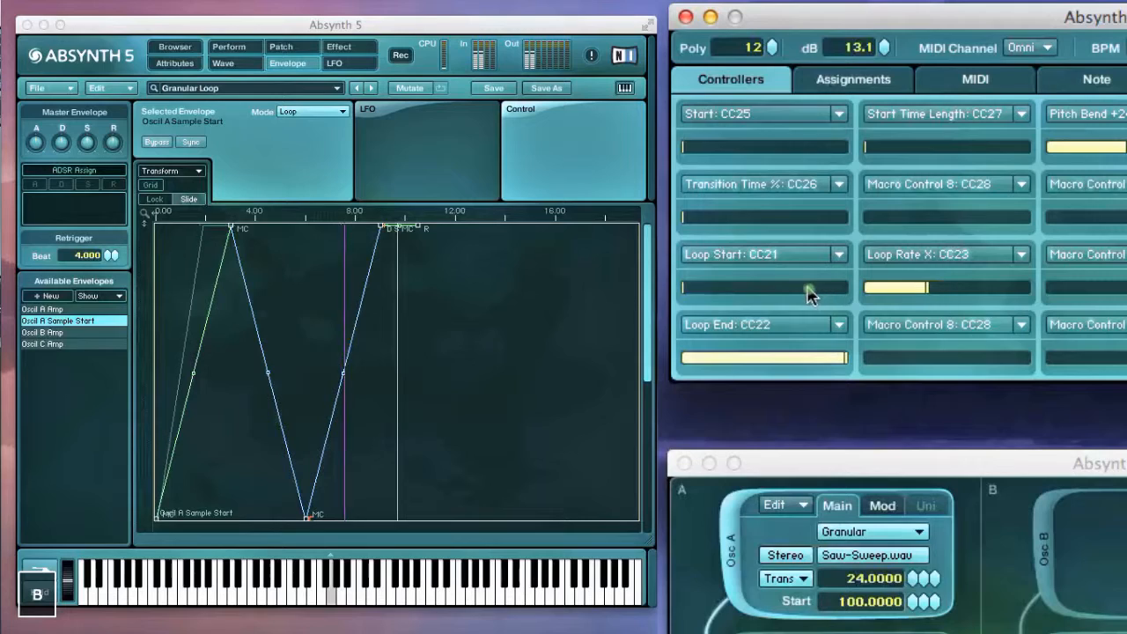